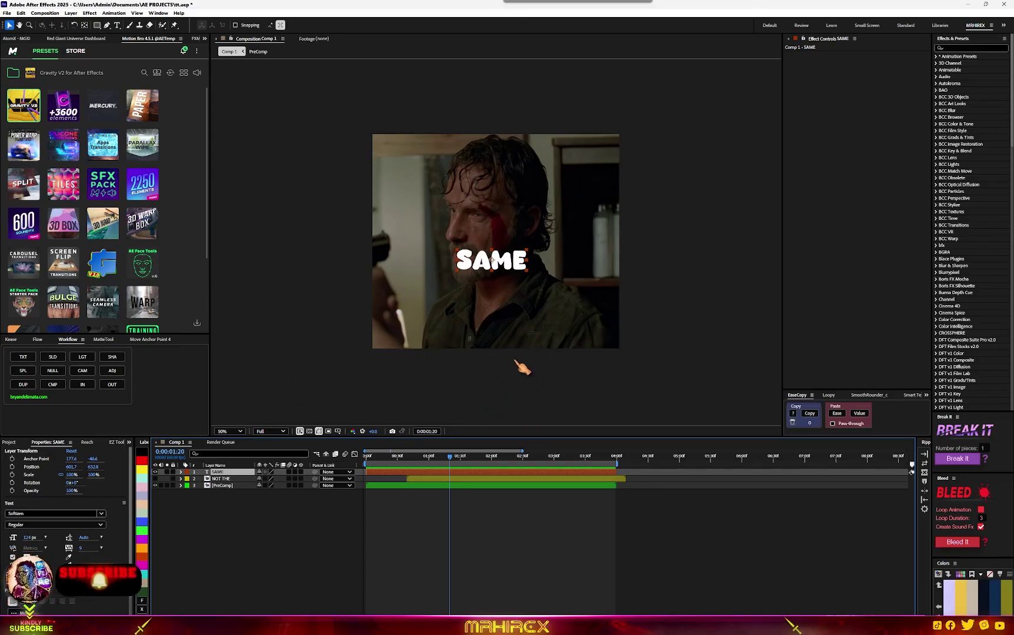
Step: Zoom the viewer to 100% and preview the white SAME caption over the footage
key("slash")
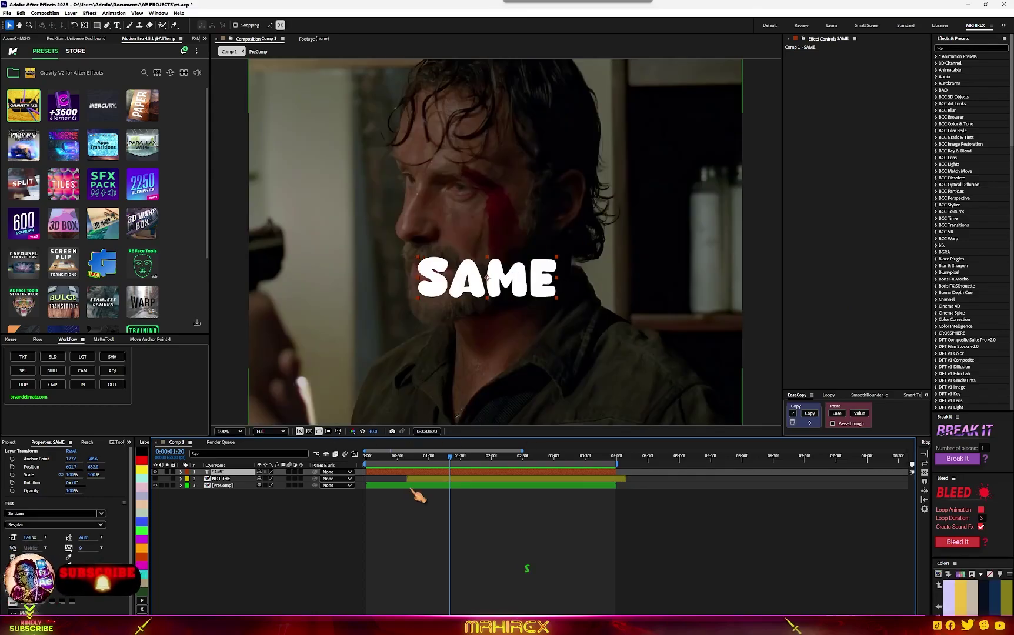
key("space")
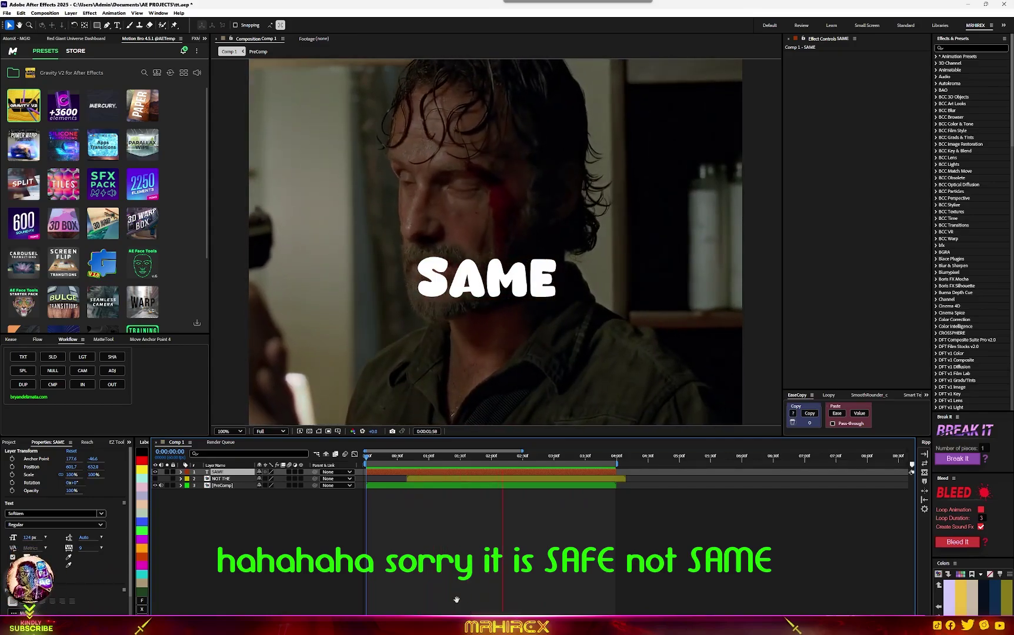
Step: Create a new solid layer named e3d
right_click(239, 523)
mouse_move(327, 423)
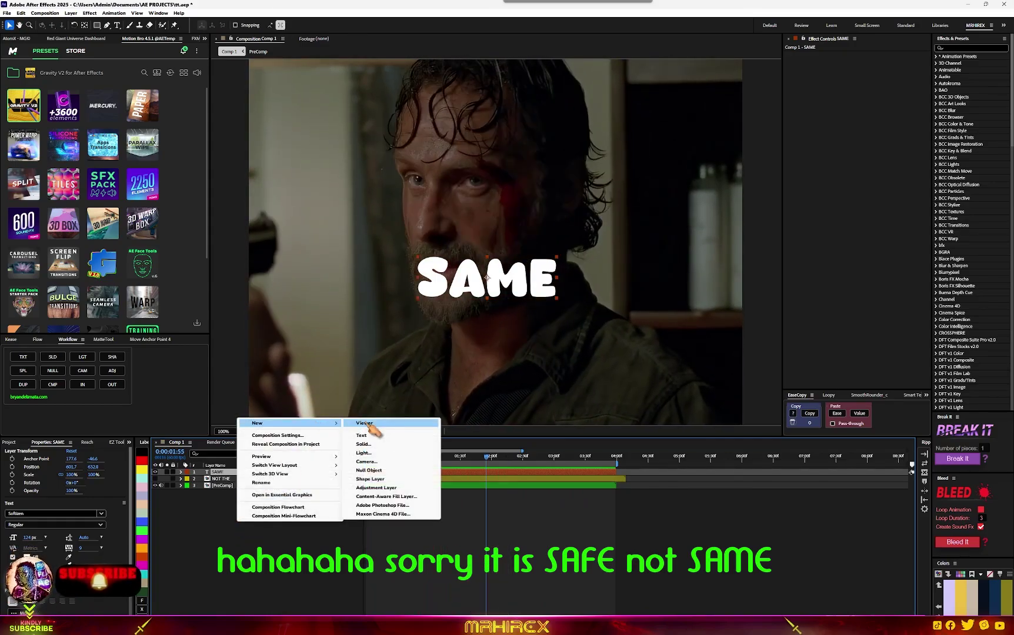
left_click(370, 444)
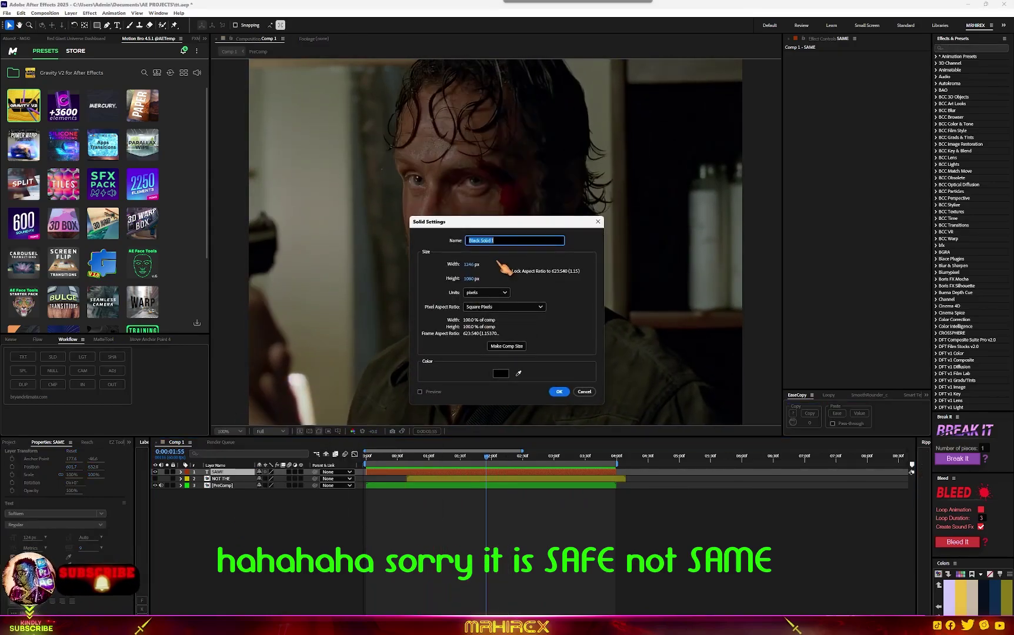
type("e3d")
key("Return")
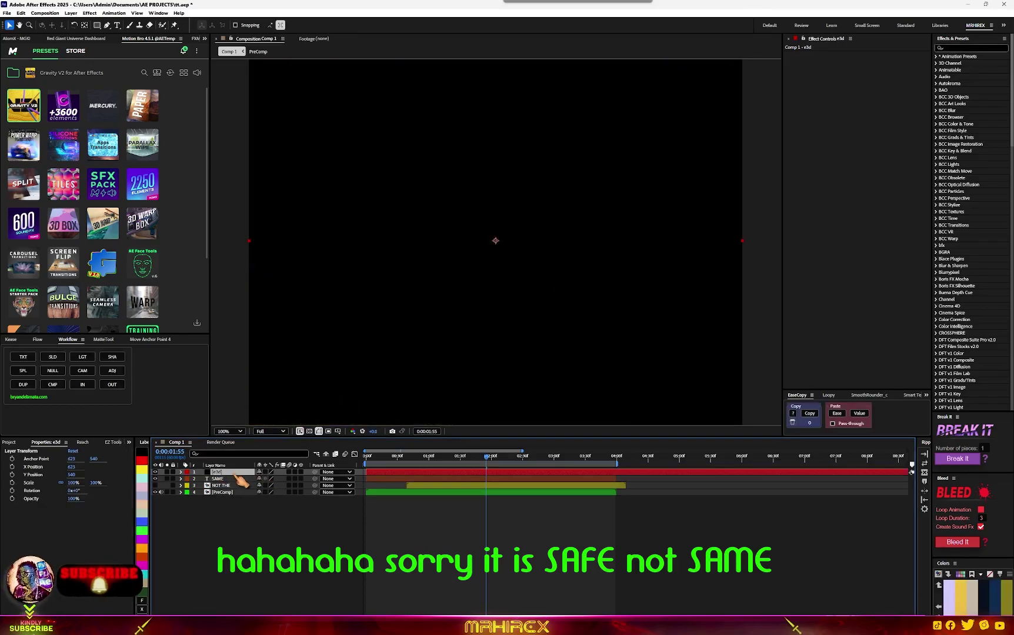
Step: Apply the Video Copilot Element effect to the e3d solid
right_click(238, 478)
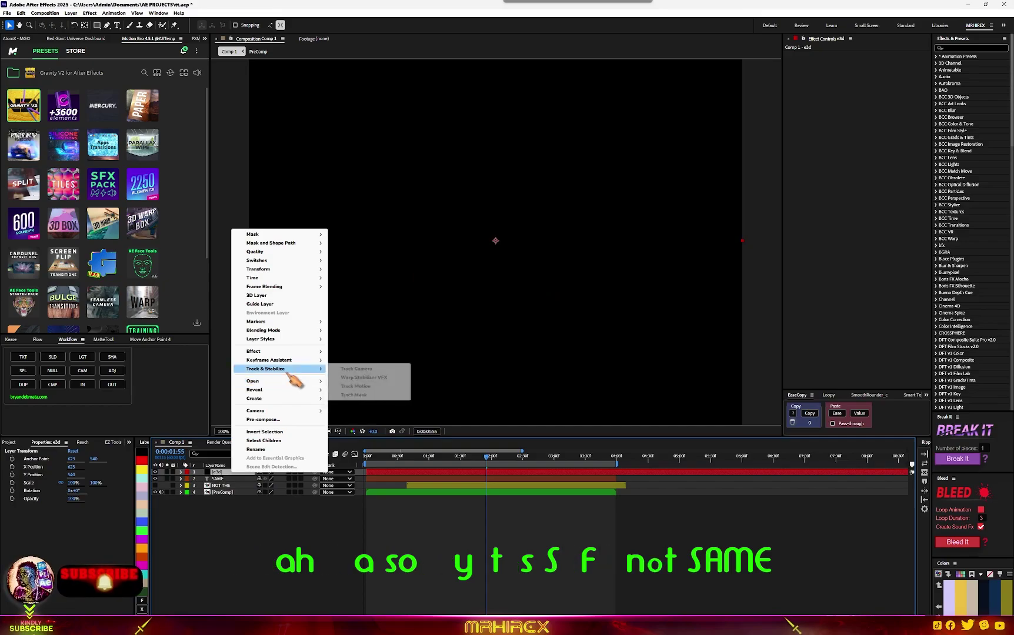
mouse_move(284, 353)
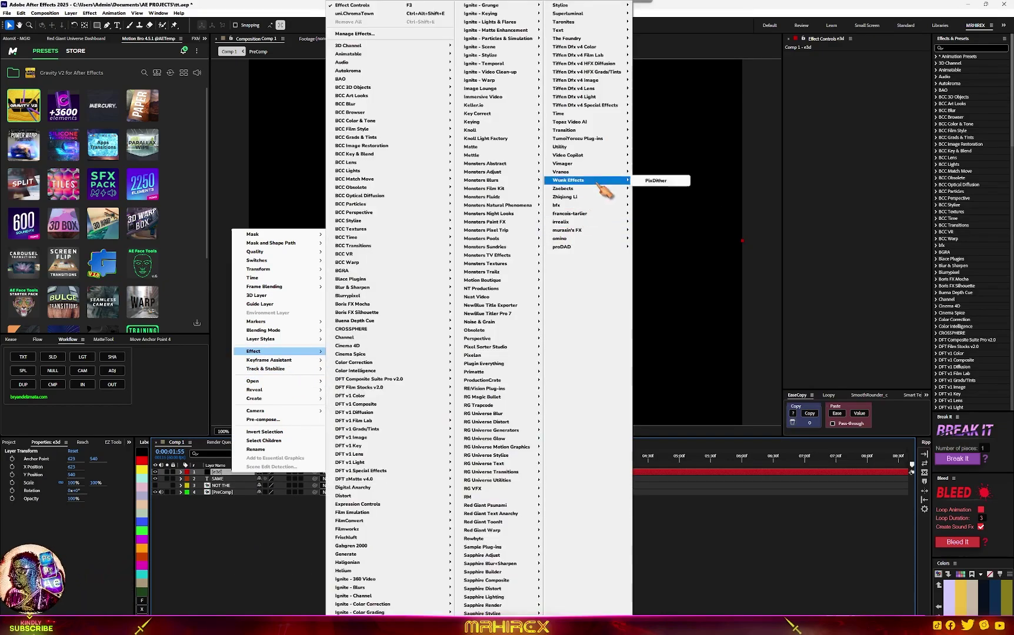
mouse_move(594, 159)
left_click(659, 156)
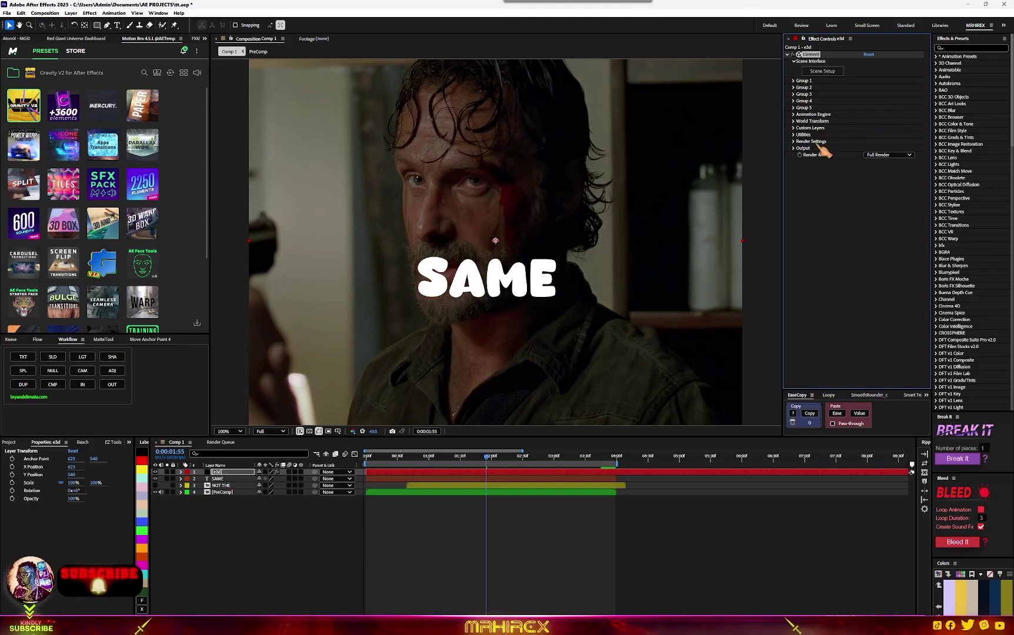
Step: Set Element's Custom Text and Masks Path Layer 1 to the '2. SAME' layer
left_click(795, 128)
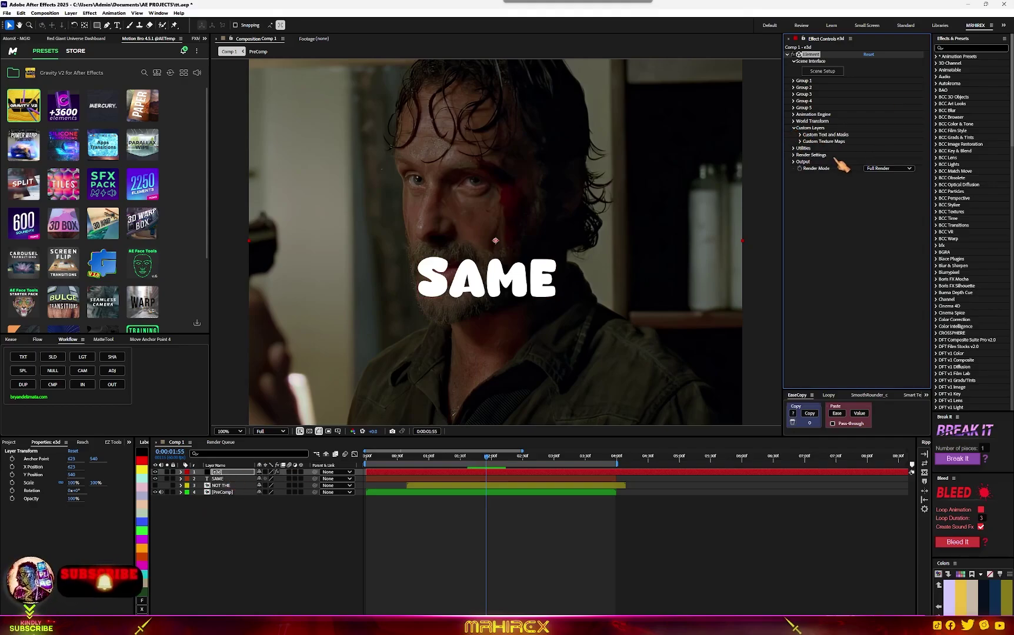
left_click(801, 135)
left_click(885, 142)
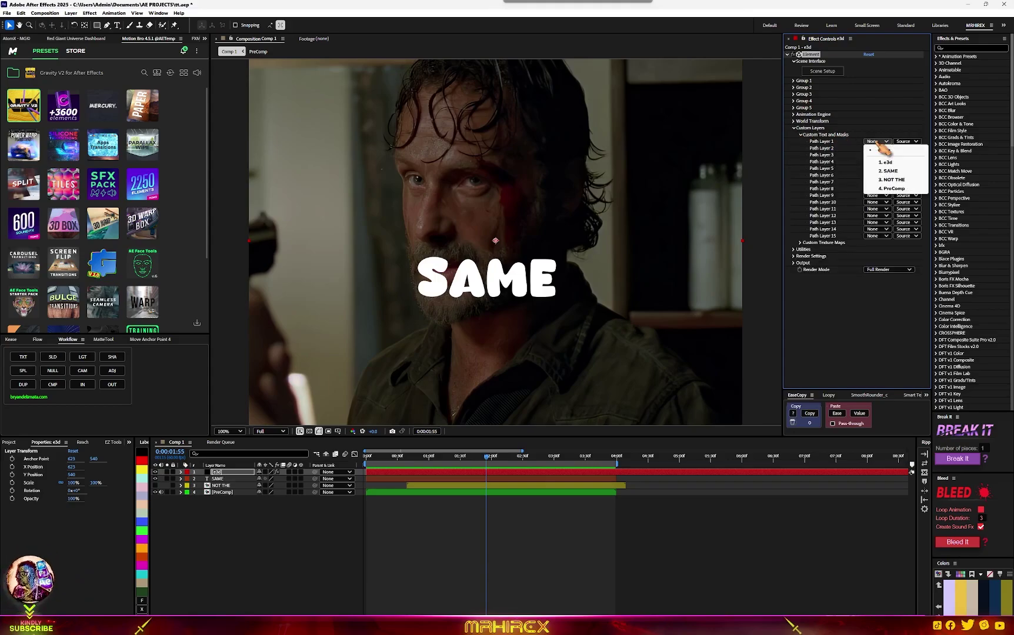
left_click(896, 172)
Step: Create a new solid layer named texture
right_click(229, 458)
mouse_move(305, 465)
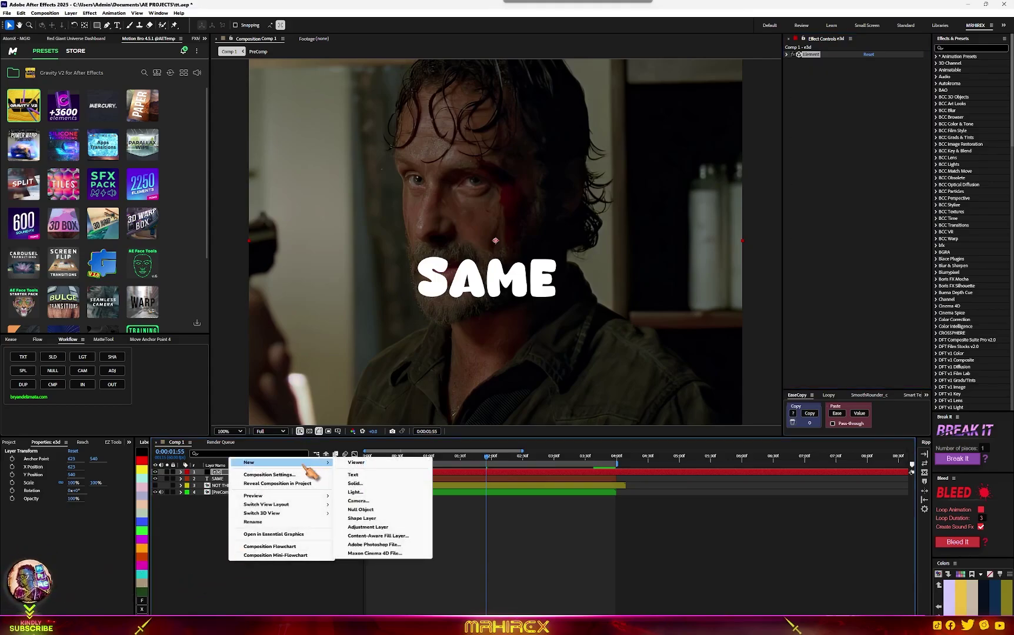
left_click(356, 483)
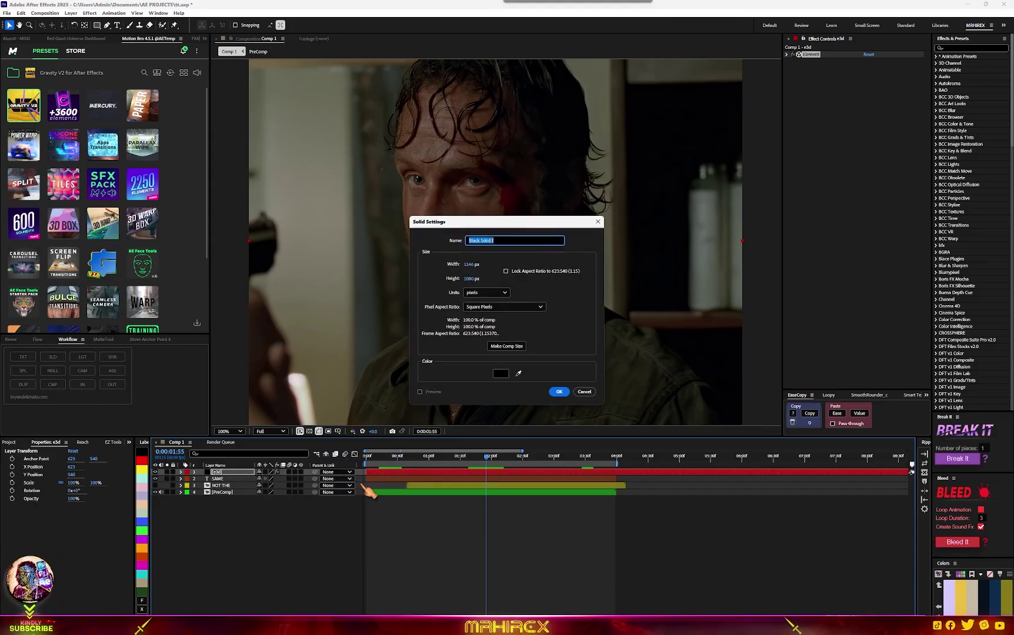
key("BackSpace")
type("texture")
key("Return")
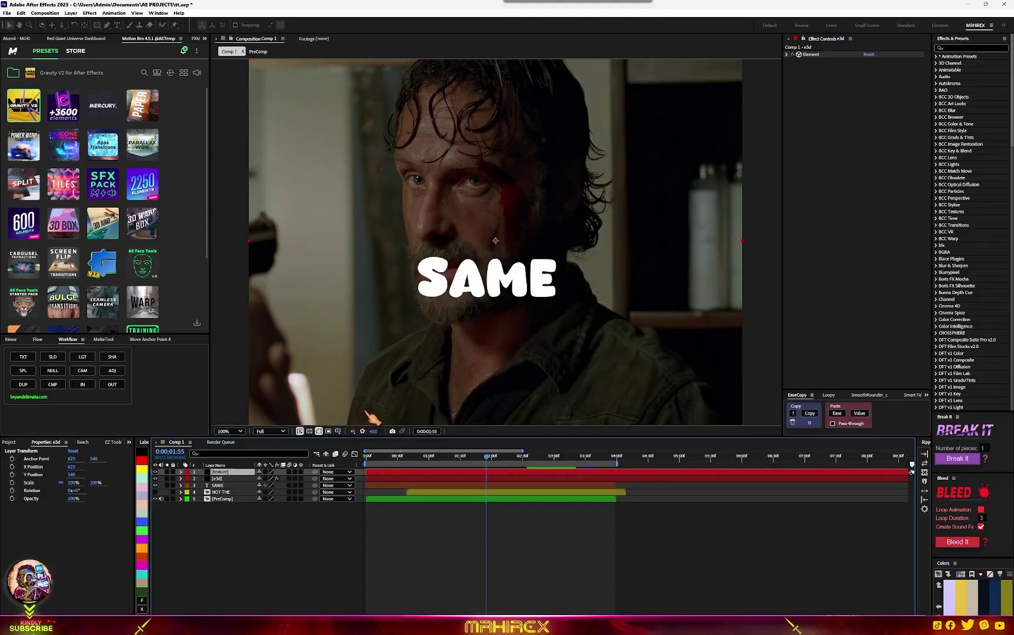
Step: Add Fractal Noise to the texture layer using the Mosaic preset
key("ctrl+space")
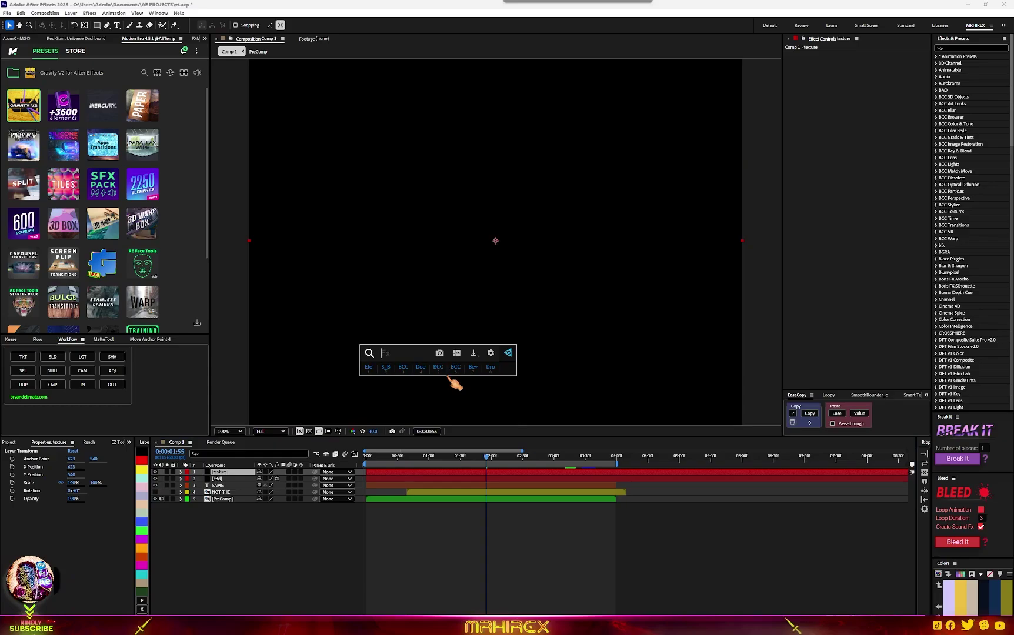
type("fract")
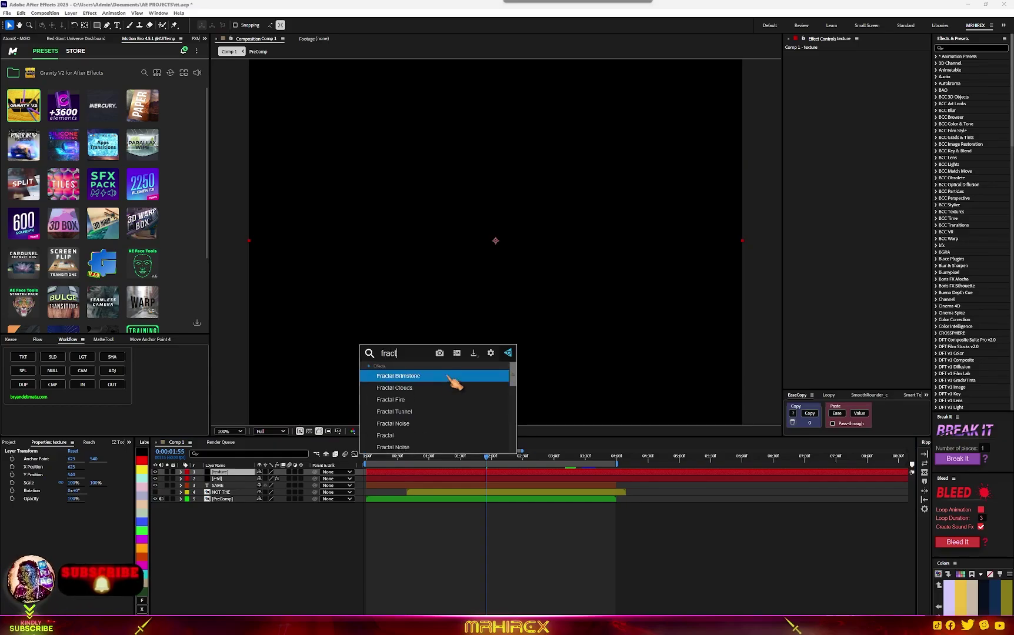
left_click(438, 424)
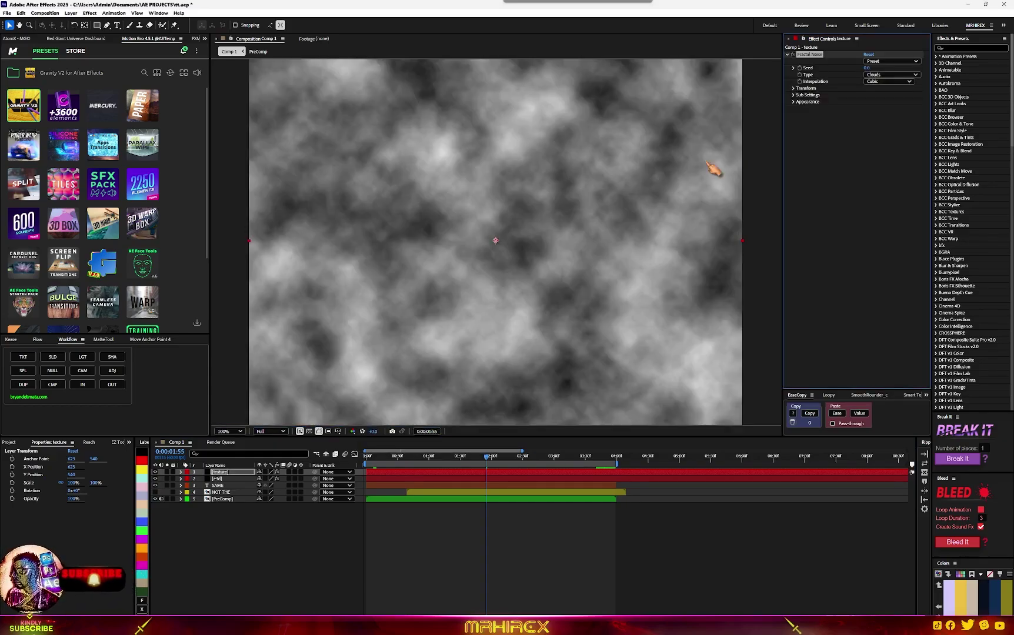
left_click(889, 62)
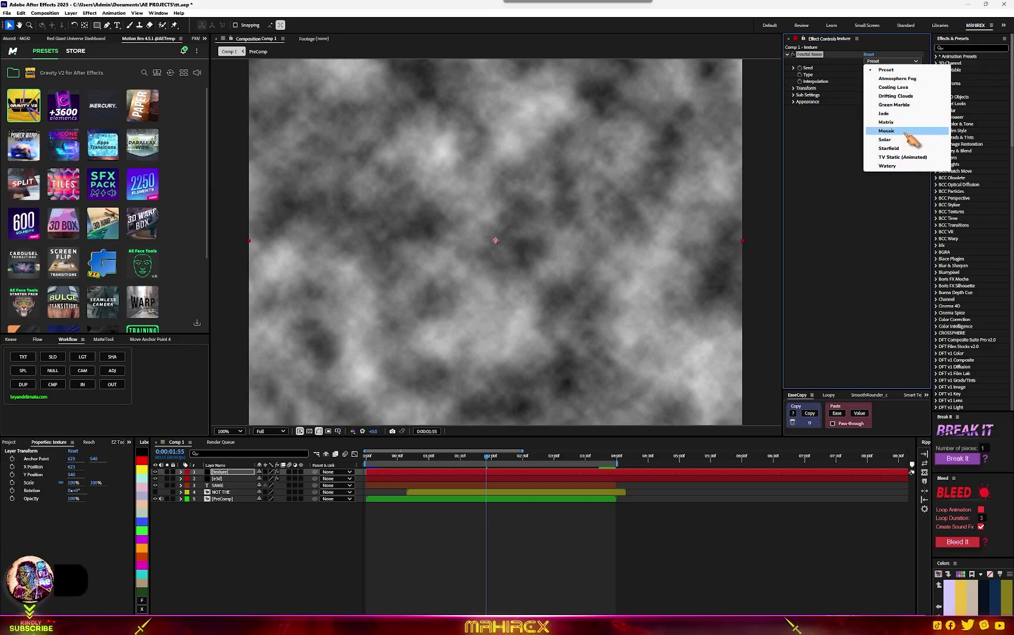
left_click(887, 131)
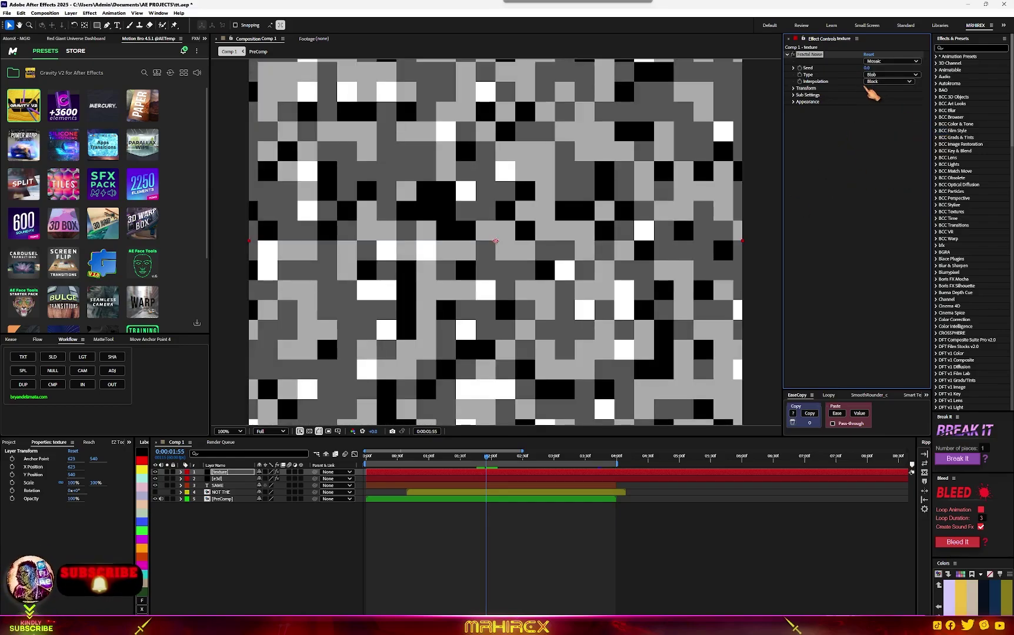
Step: Set the Fractal Noise Appearance Color 1 to a deep red
left_click(798, 102)
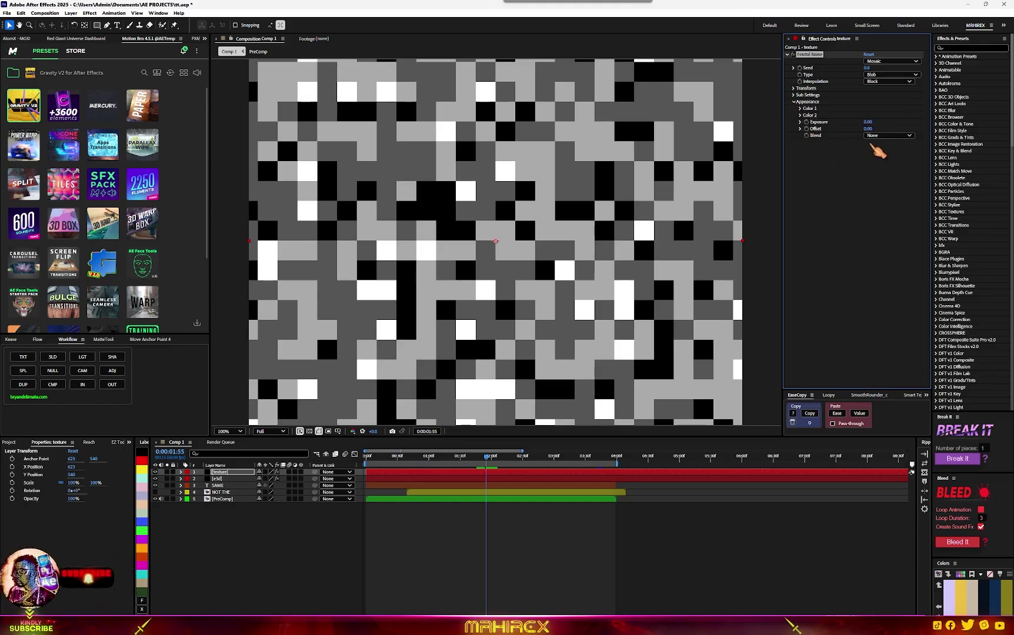
left_click(801, 108)
left_click(868, 116)
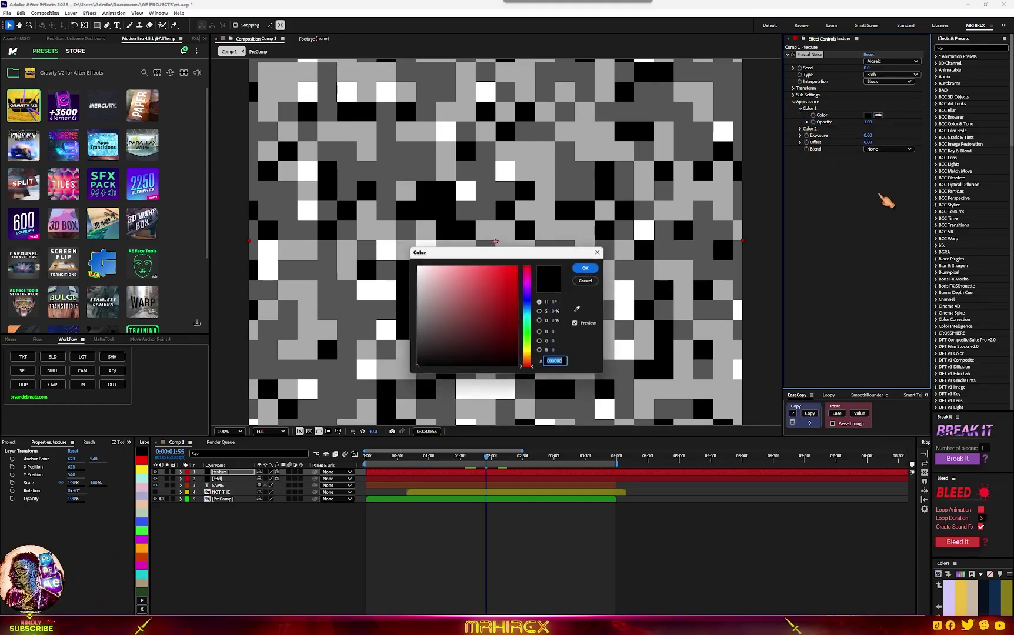
left_click(499, 302)
left_click_drag(525, 296, 531, 324)
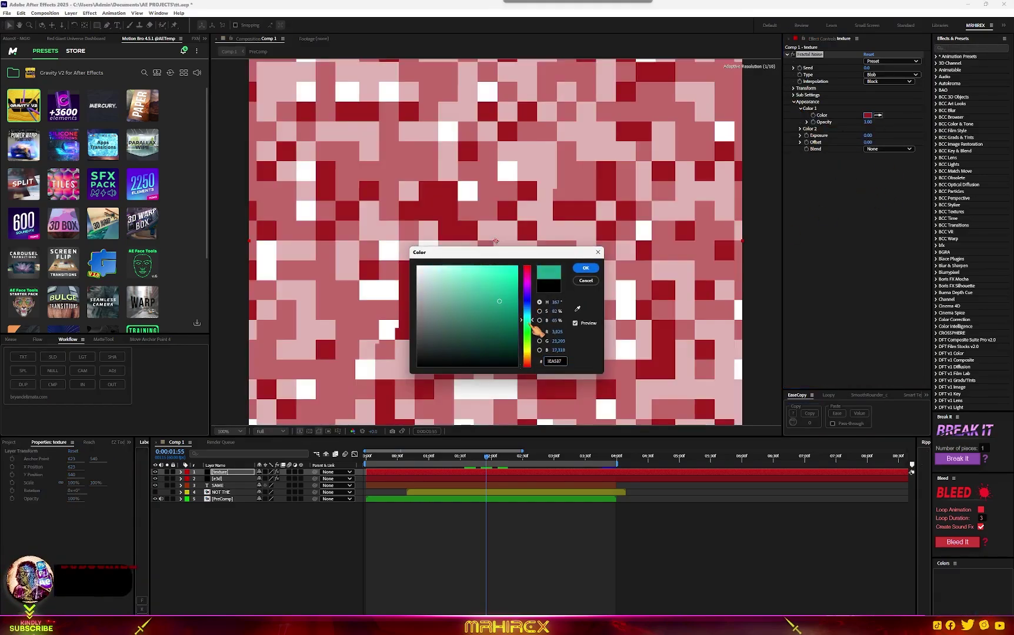
left_click(586, 281)
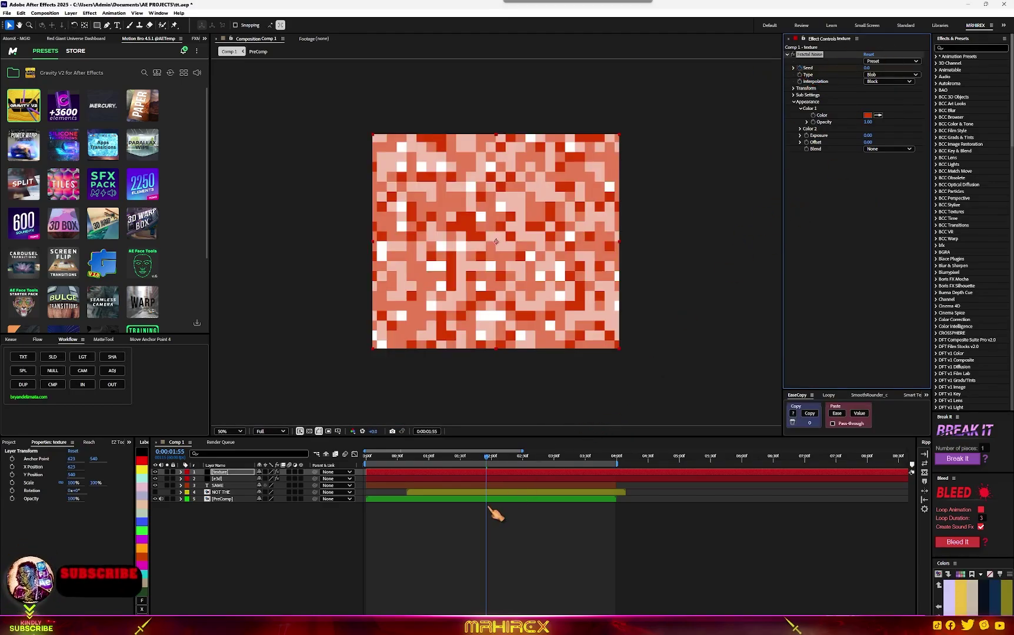
Step: Keyframe the noise Seed starting around 1:30 with a higher value, then hide the texture layer
key("u")
left_click_drag(487, 486, 460, 486)
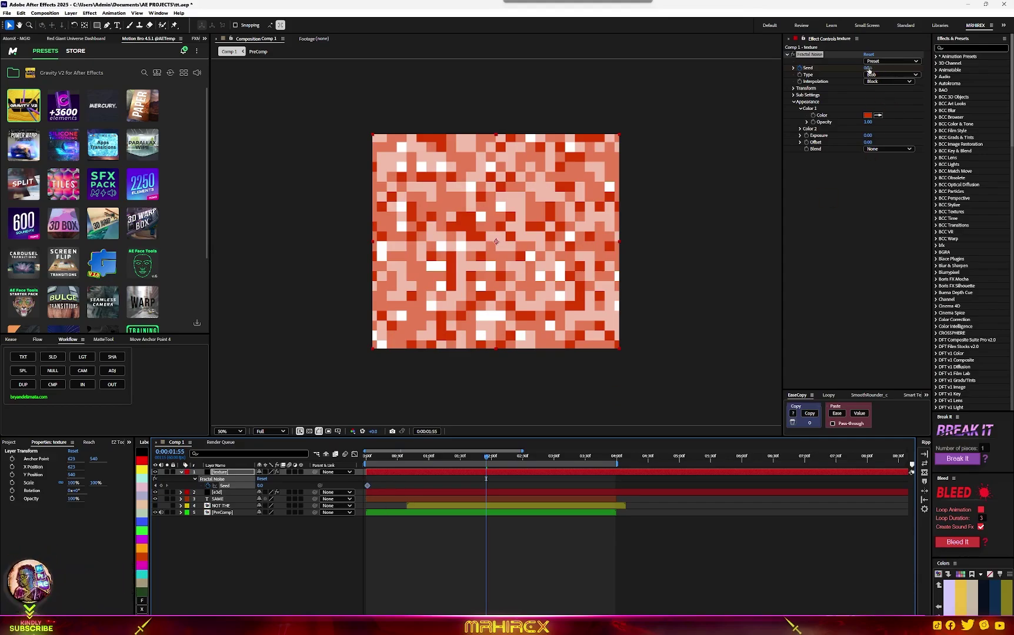
left_click_drag(868, 68, 868, 68)
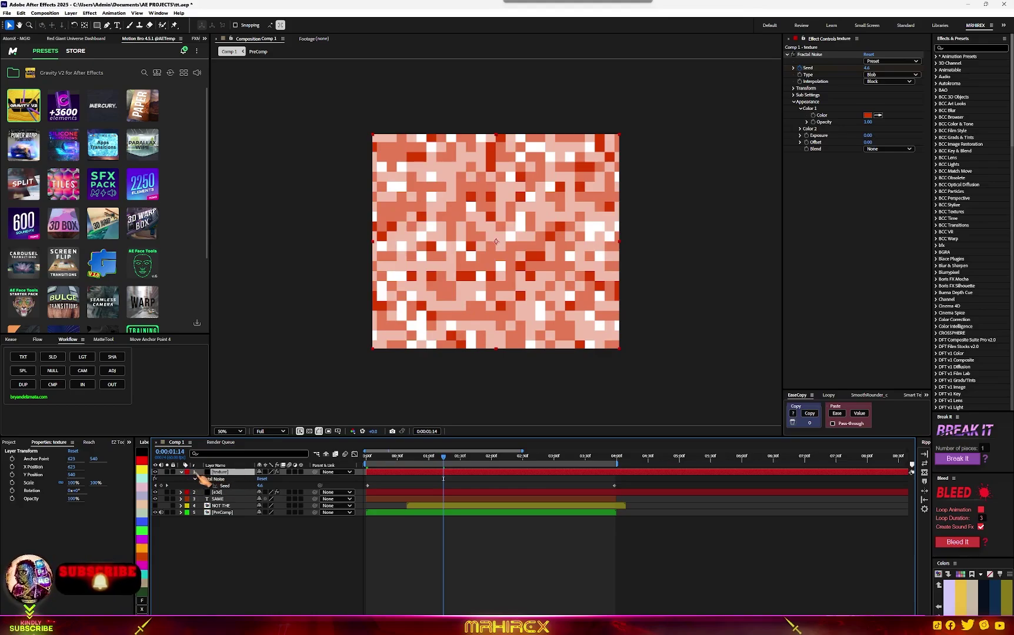
left_click(181, 472)
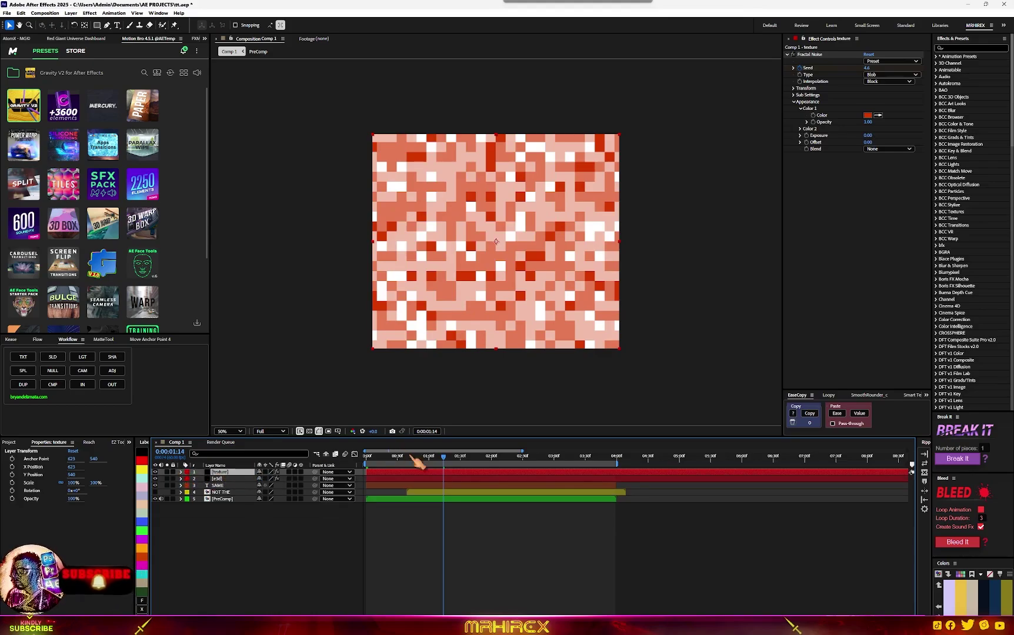
left_click(156, 473)
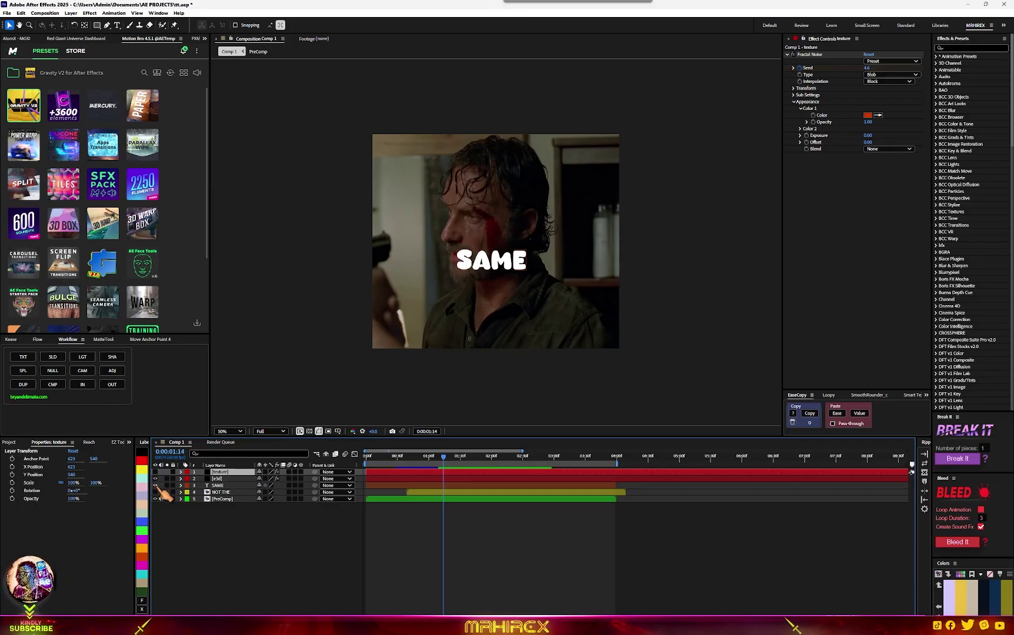
Step: Hide the SAME layer and set Element's Custom Texture Map Layer 1 to texture, source Effects & Masks
left_click(156, 485)
left_click(236, 479)
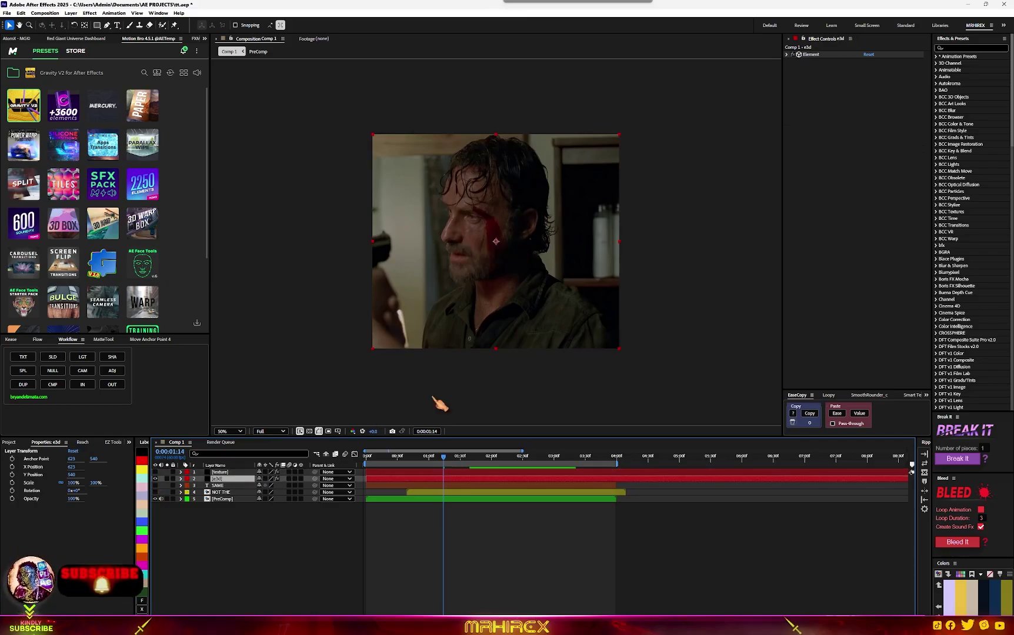
left_click(787, 54)
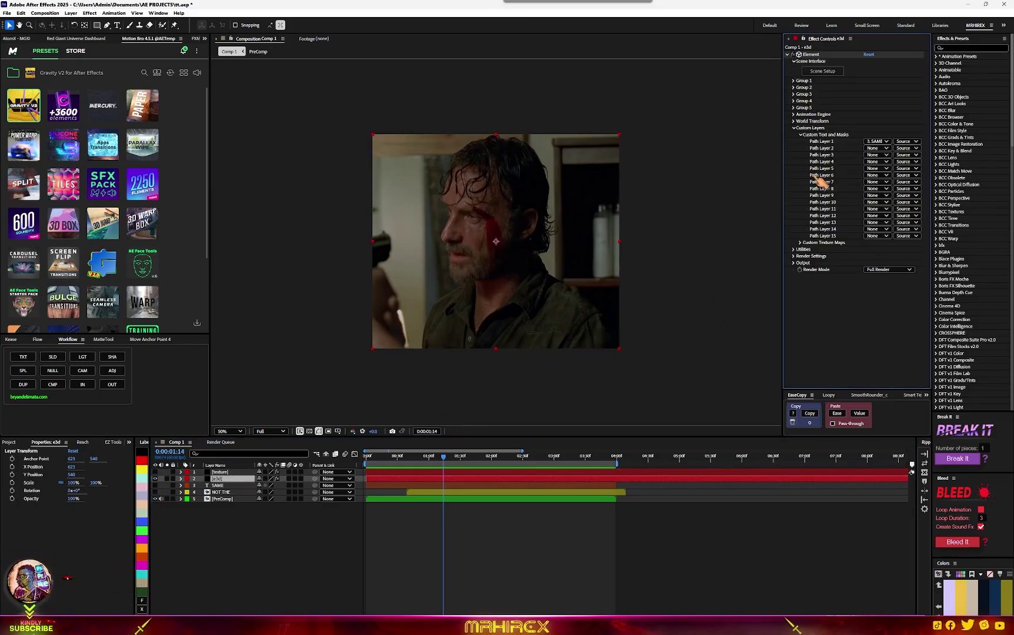
left_click(800, 243)
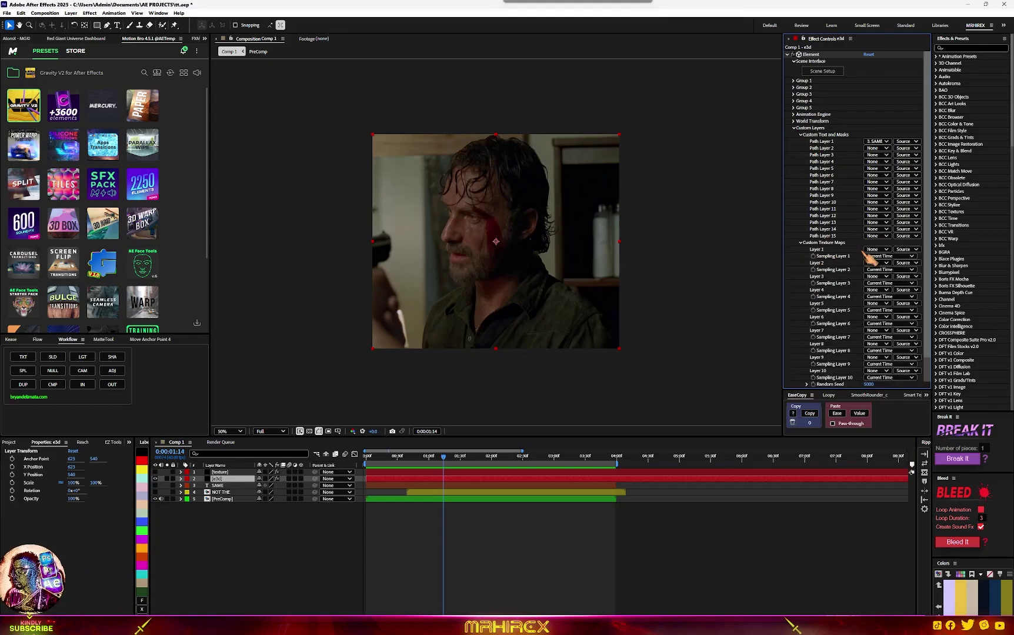
left_click(877, 249)
left_click(891, 270)
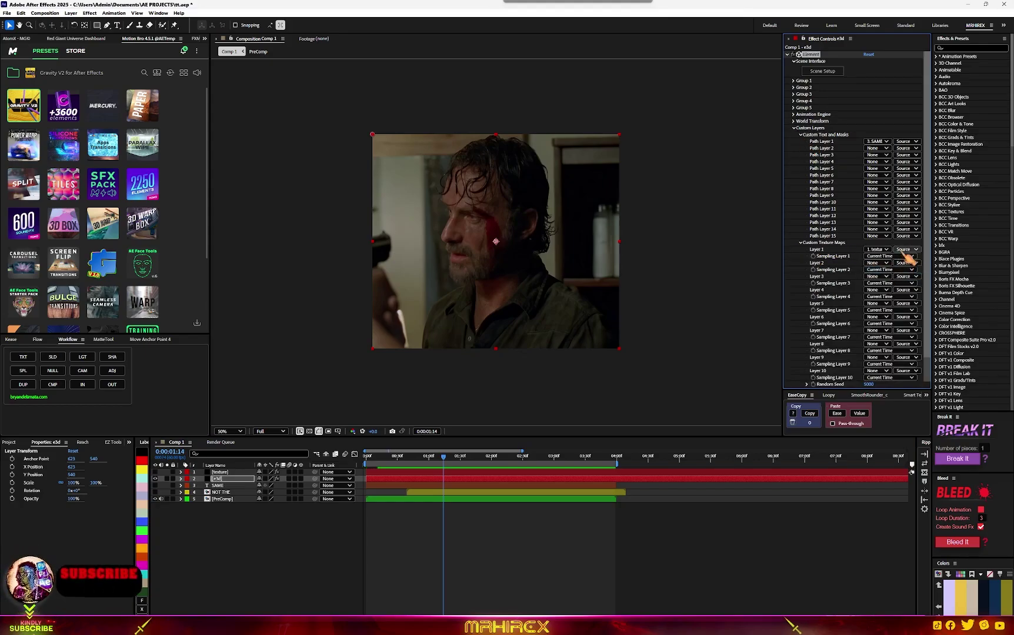
left_click(906, 249)
left_click(918, 276)
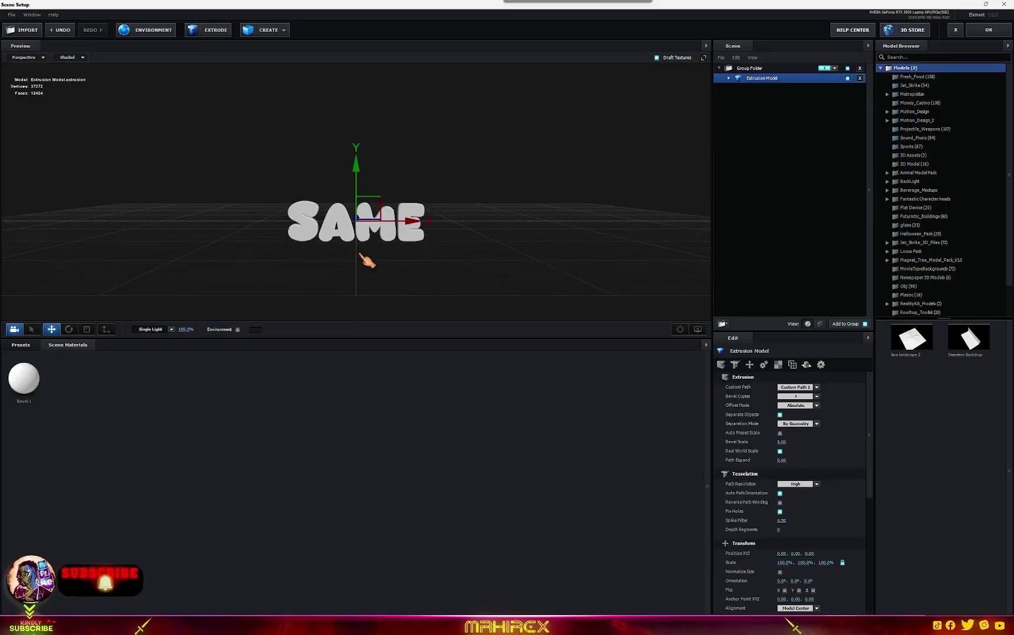
Step: Set the extrusion model's Tesselation Path Resolution to Ultra
scroll(367, 261, "up", 3)
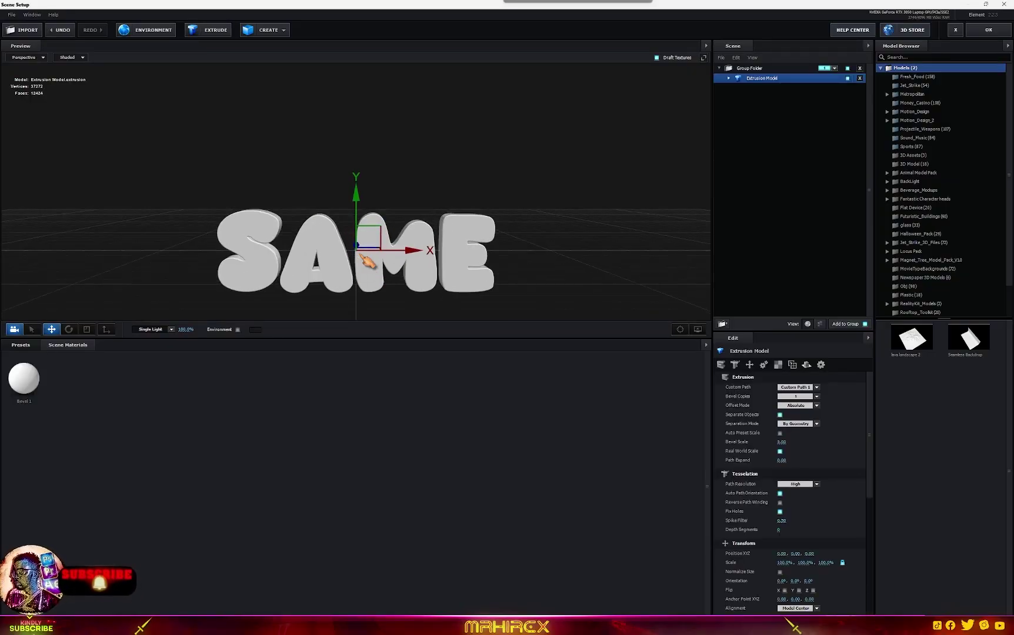
left_click(800, 485)
left_click(808, 498)
left_click(797, 484)
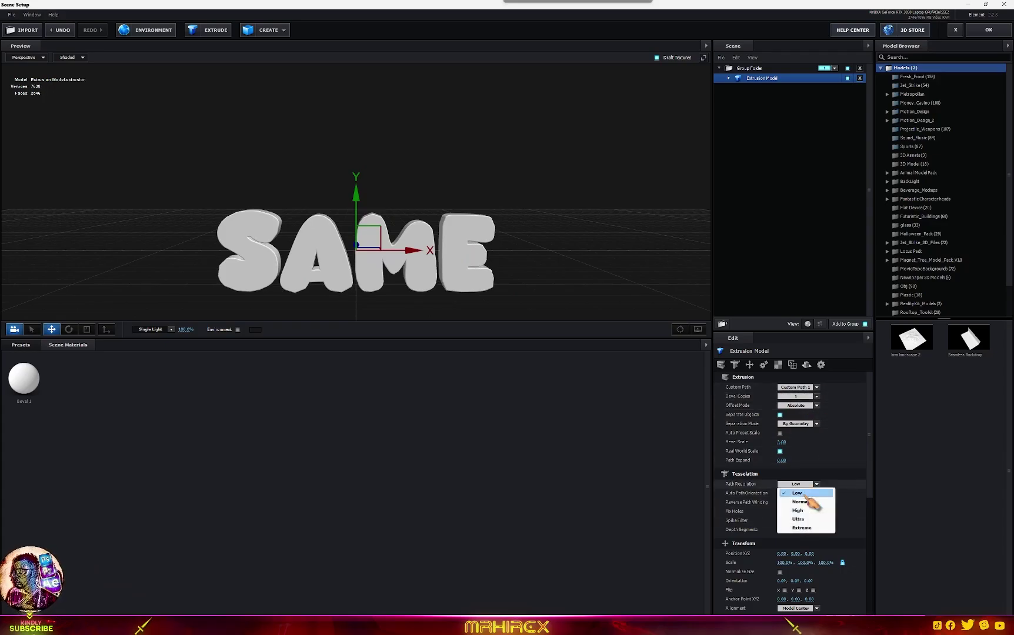
left_click(807, 525)
Step: Set the extrusion's Bevel Copies to 2
left_click_drag(541, 290, 521, 265)
left_click_drag(403, 296, 466, 283)
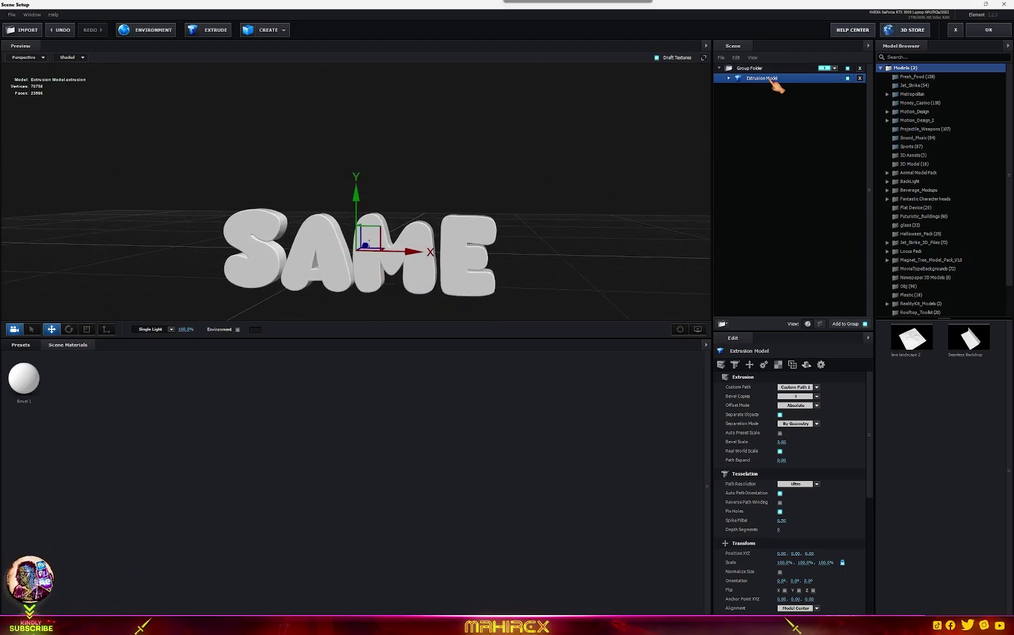
left_click(800, 397)
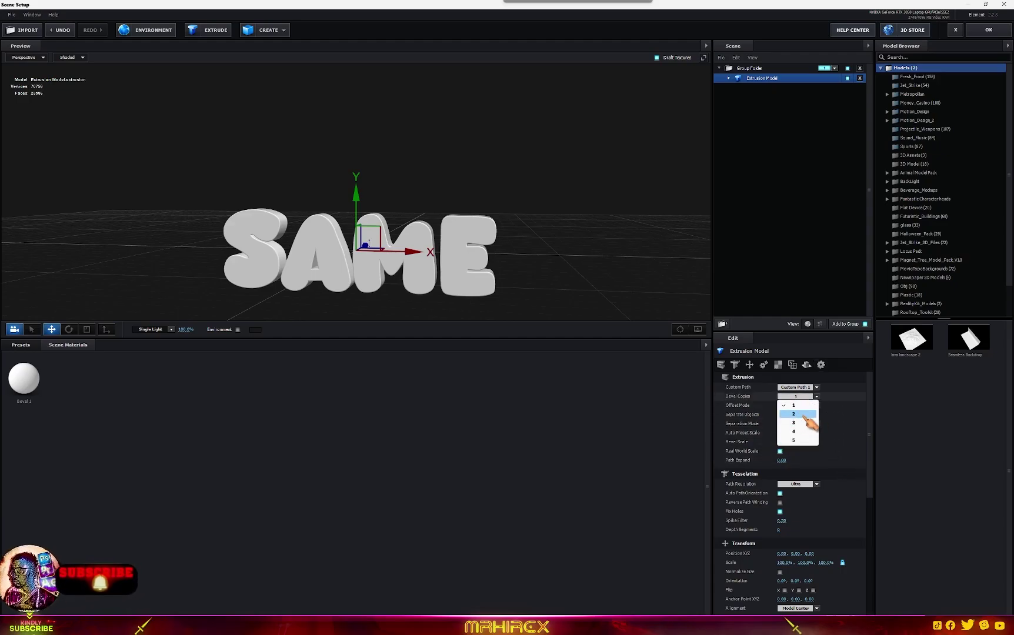
left_click(800, 414)
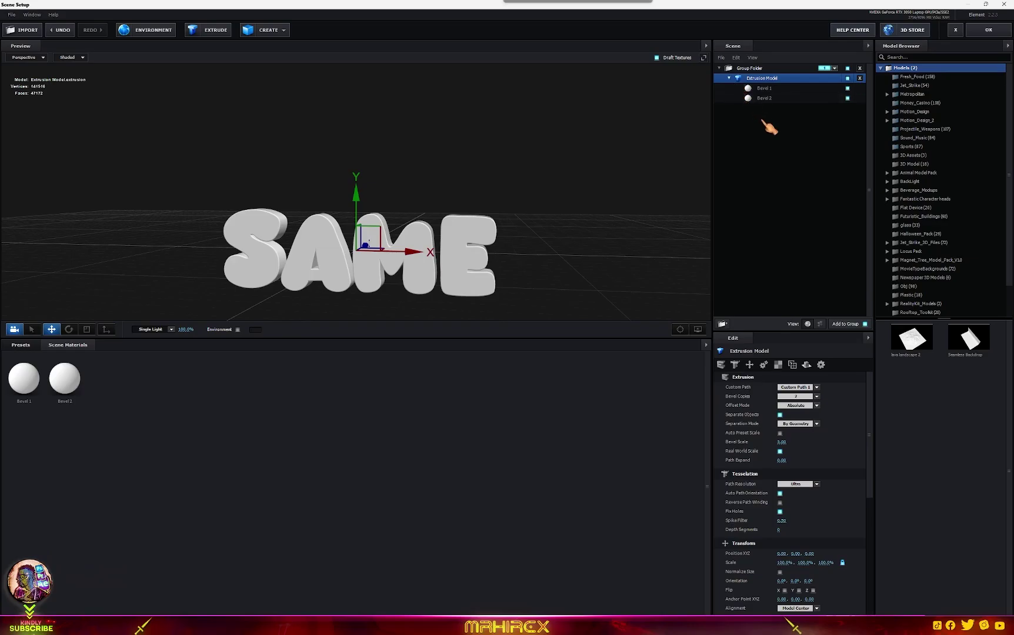
Step: Drag gold_scratches from Pro_Shaders > Metal presets onto the Bevel 2 material
left_click_drag(520, 251, 583, 267)
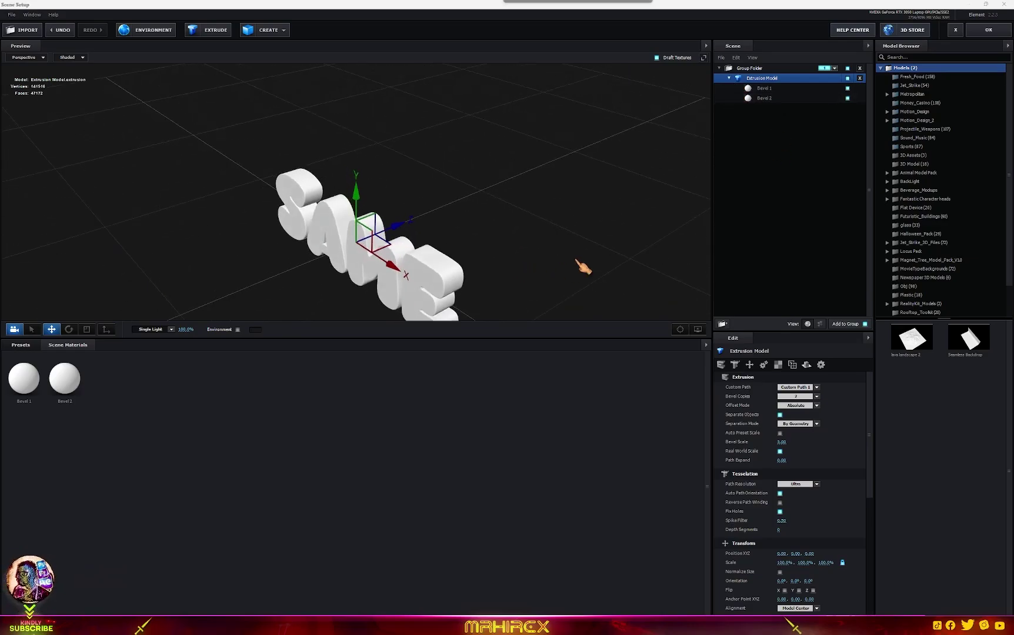
left_click(9, 349)
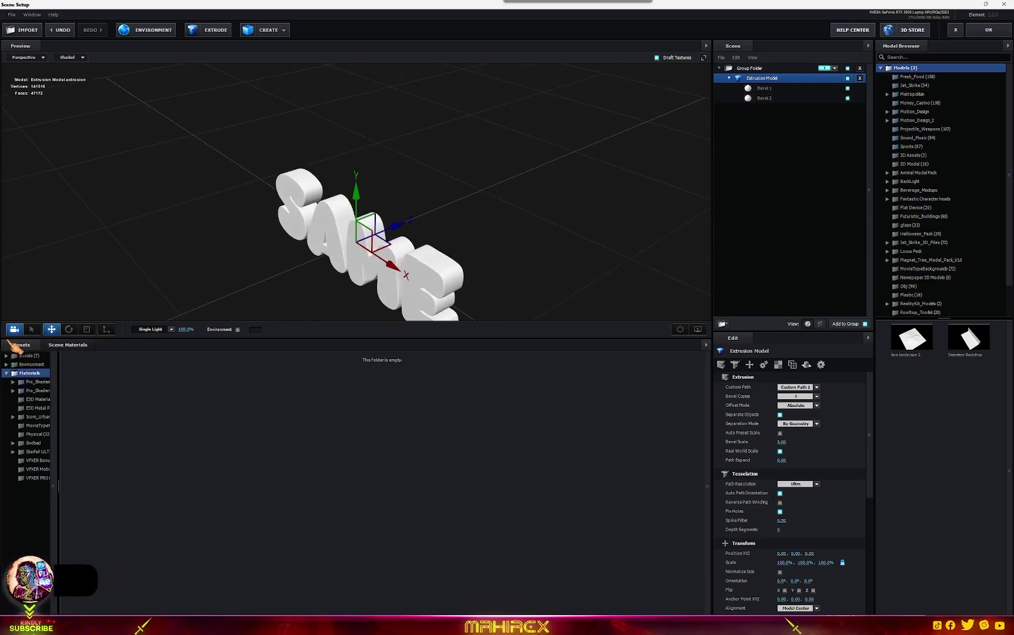
double_click(36, 381)
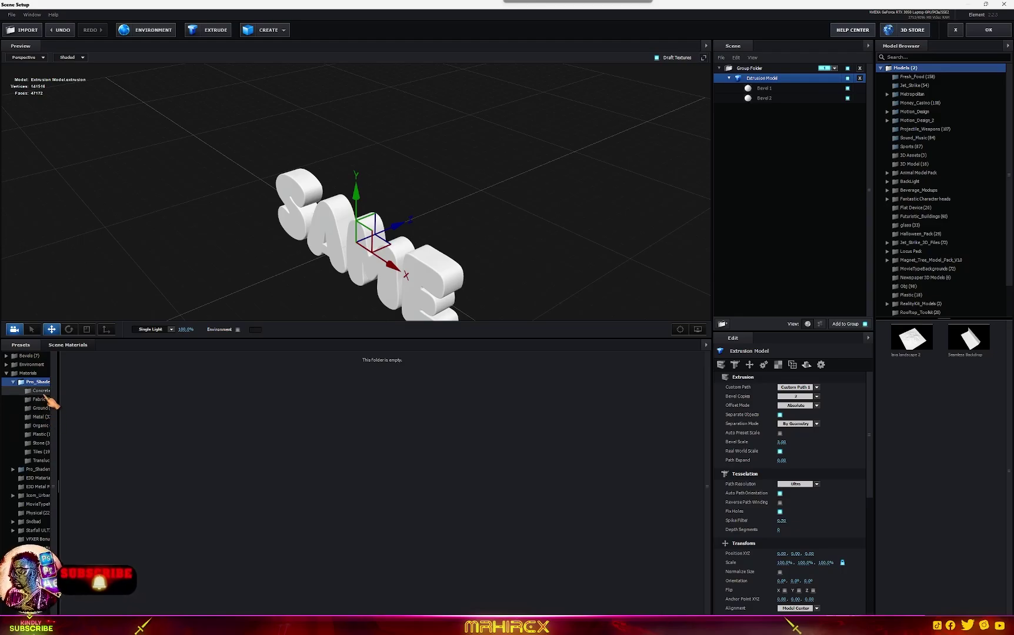
left_click(43, 417)
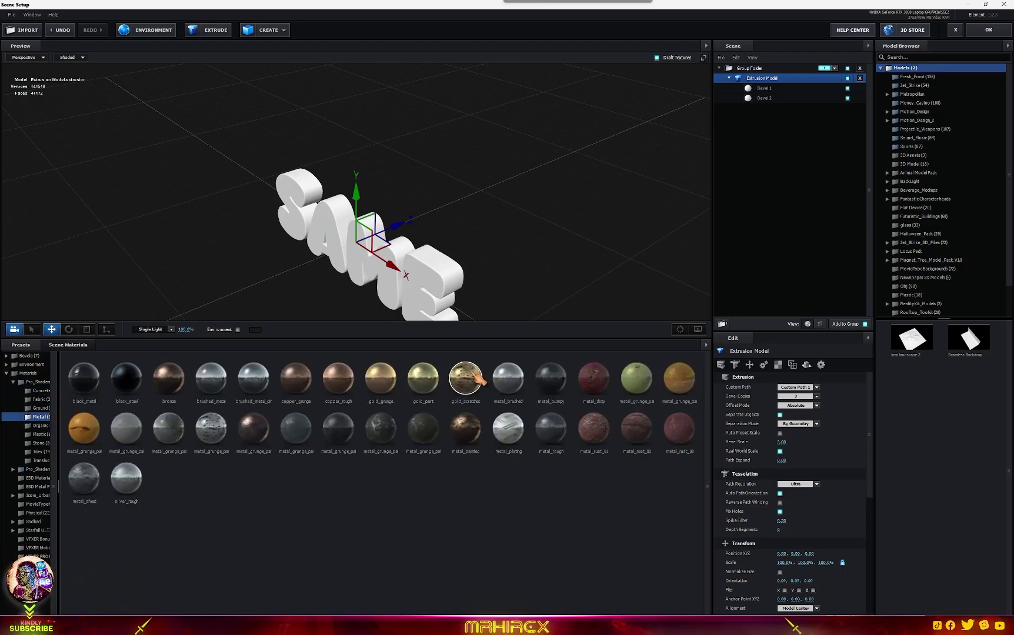
left_click_drag(468, 378, 783, 107)
left_click_drag(552, 250, 587, 237)
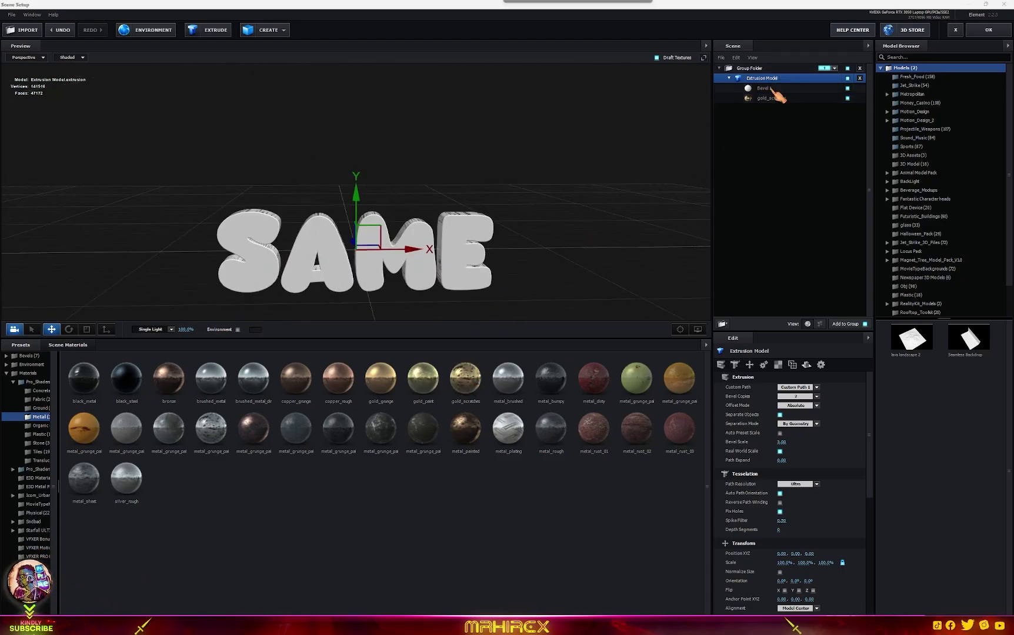
Step: Set Bevel 1's Diffuse texture to Custom Layer 1
left_click(768, 88)
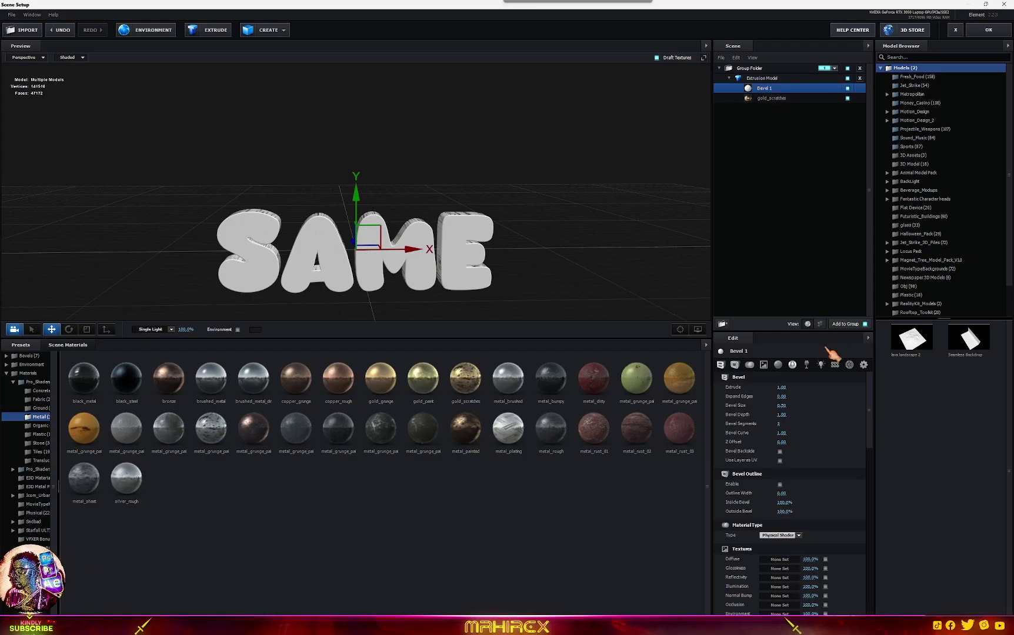
left_click(786, 562)
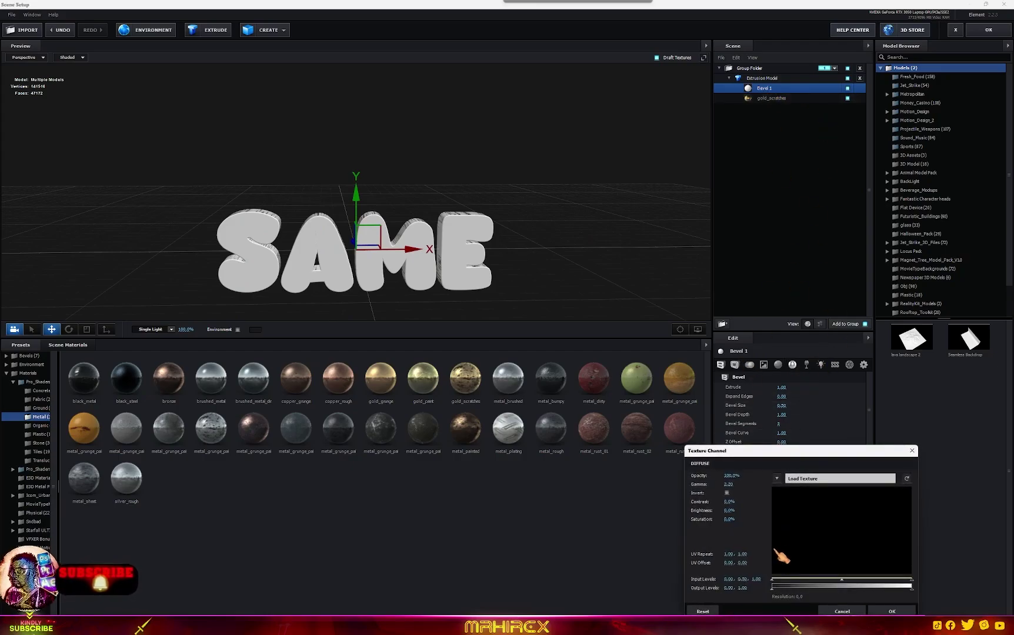
left_click(778, 479)
left_click(815, 491)
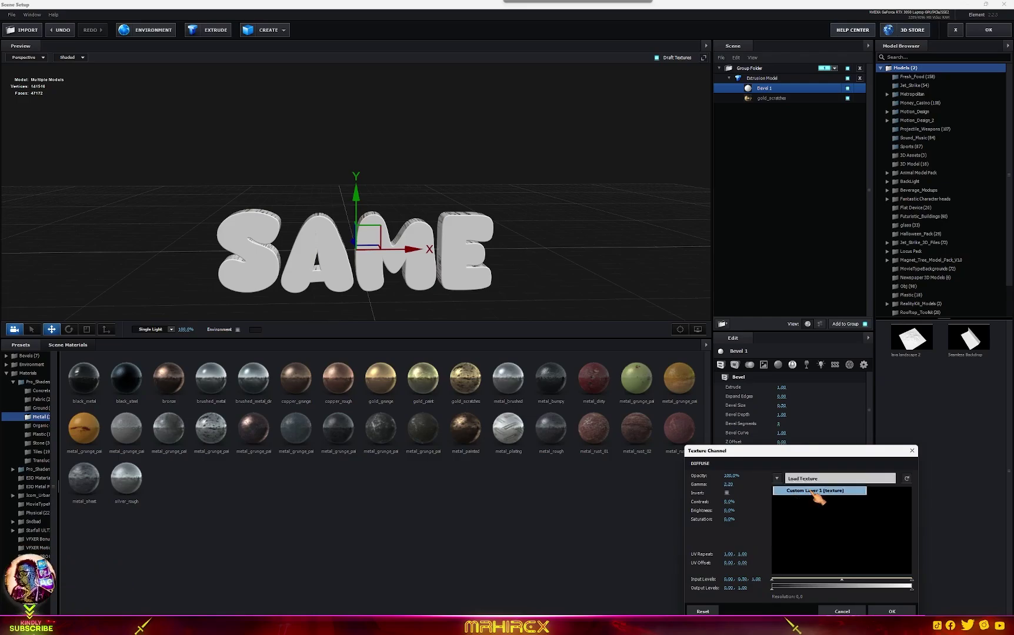
key("Return")
left_click_drag(580, 279, 435, 284)
Step: Set the second bevel's Z Offset to -1.44 and replace gold_scratches with metal_painted
left_click(770, 99)
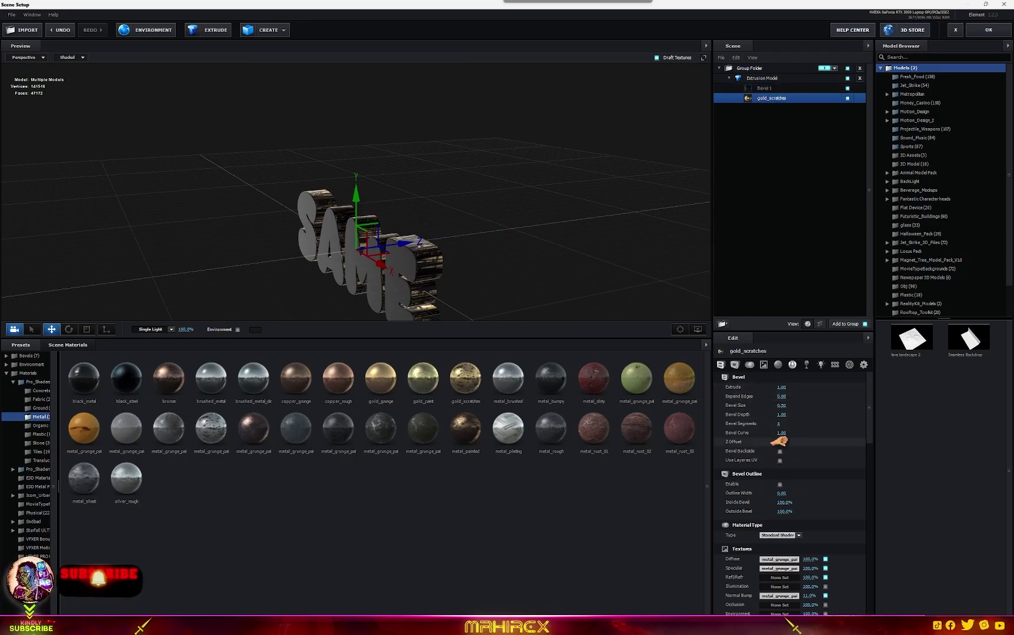
left_click_drag(776, 442, 716, 441)
left_click_drag(424, 277, 525, 284)
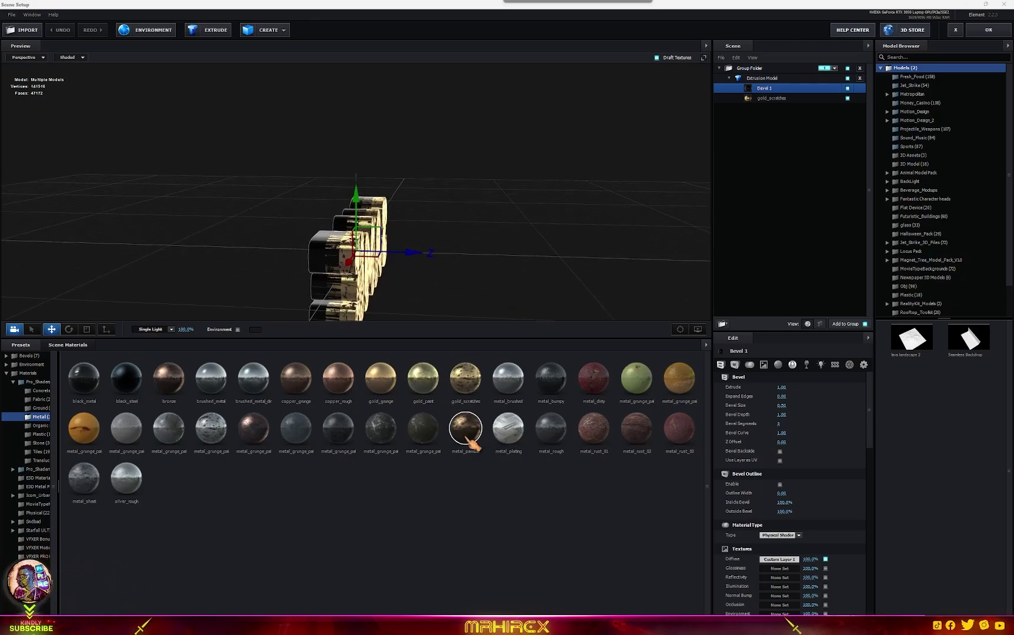
left_click_drag(466, 430, 612, 242)
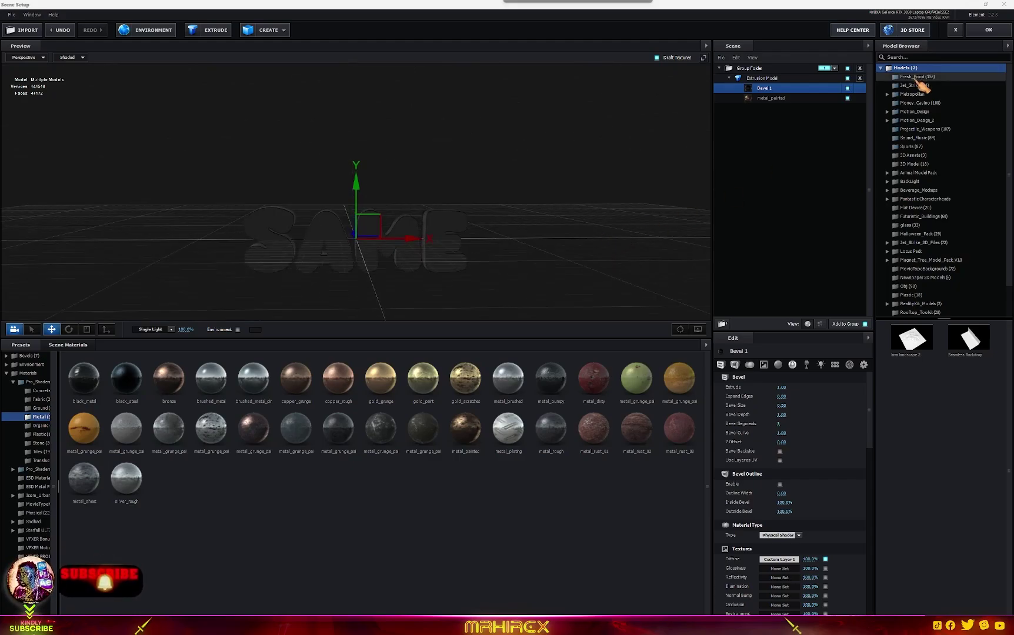
Step: Accept the Element 3D scene and play Comp 1 to view the textured SAME text
left_click(988, 32)
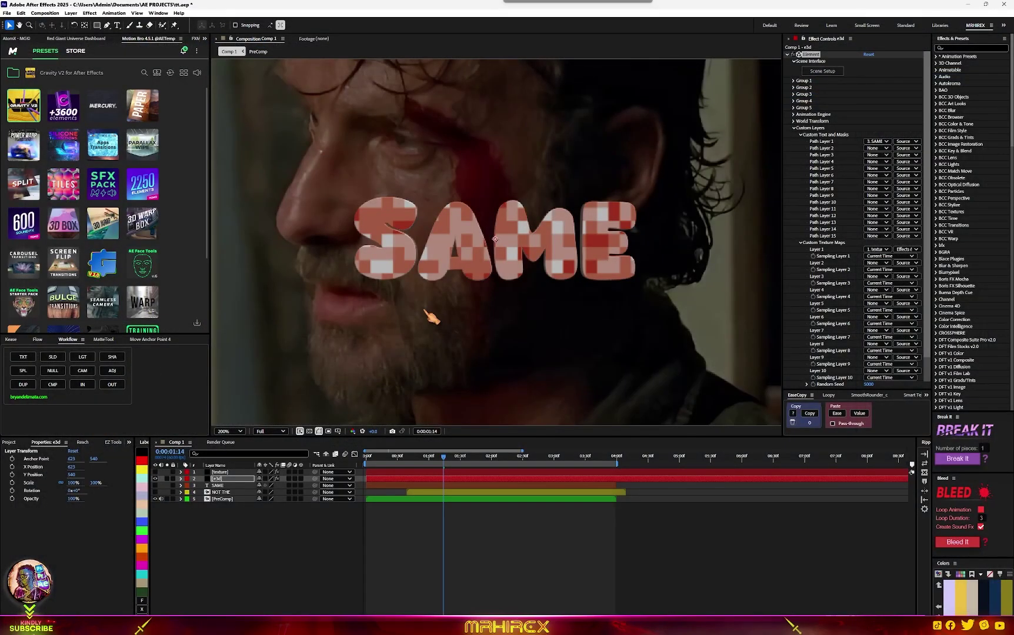
scroll(433, 317, "down", 2)
key("space")
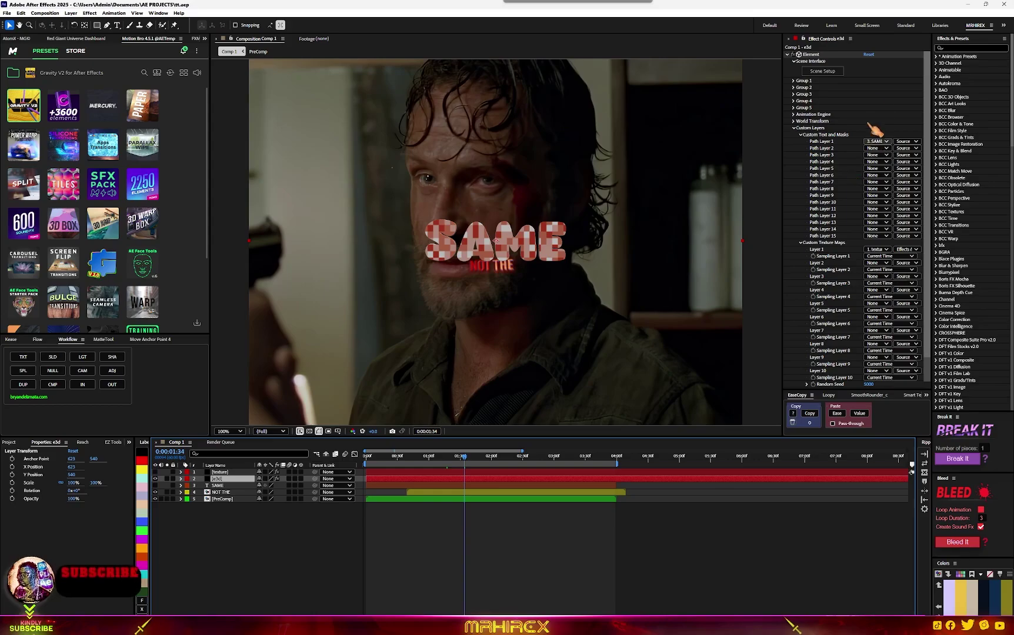
Step: Check Enable Multi-Obj under Group 1 > Particle Look > Multi-Object
left_click(794, 81)
left_click(826, 115)
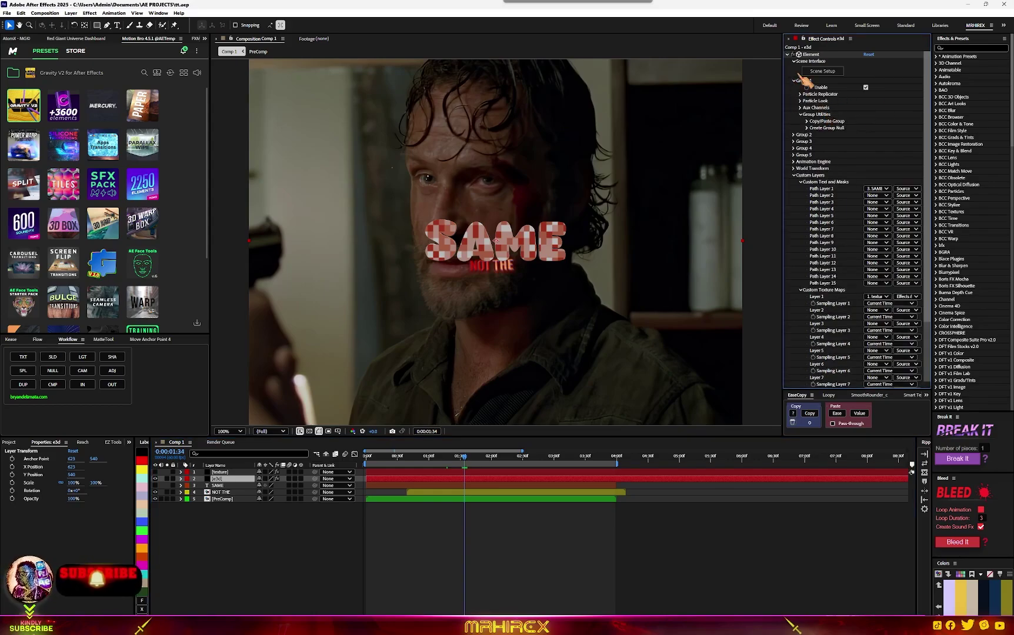
left_click(802, 101)
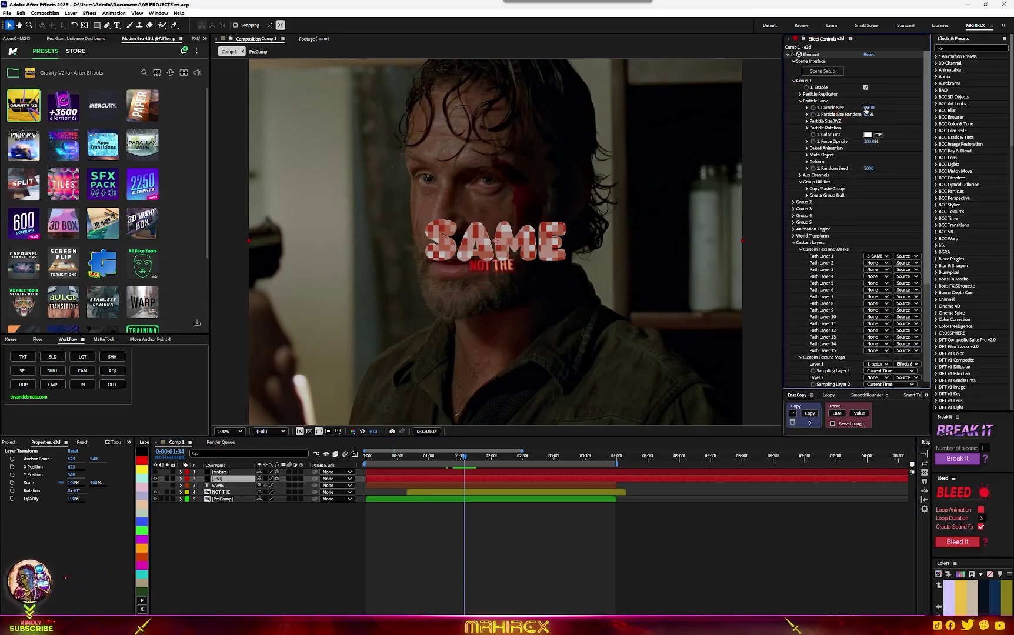
left_click(808, 155)
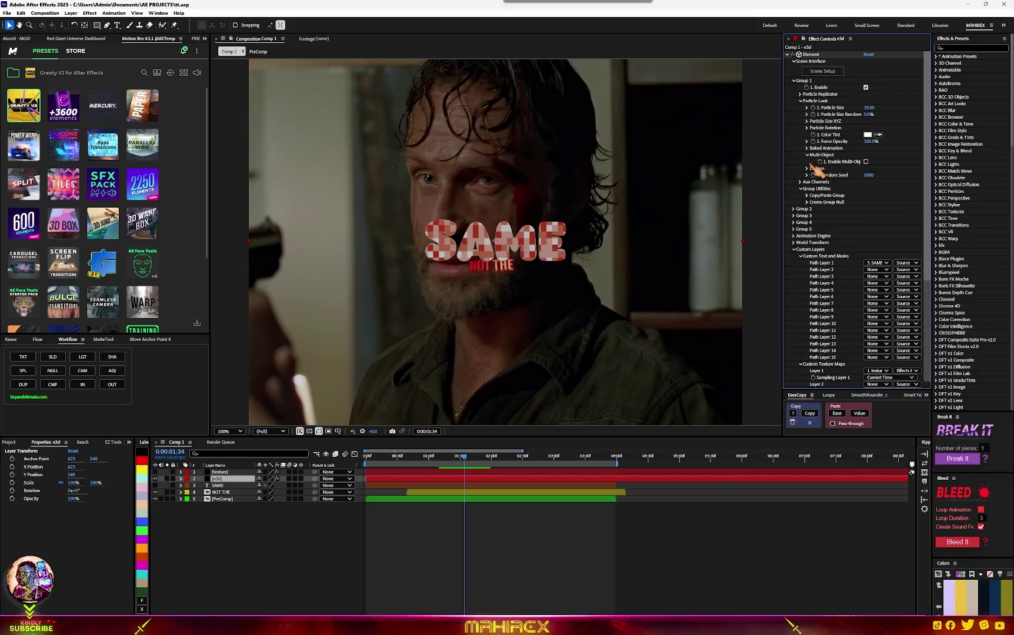
left_click(866, 161)
scroll(611, 266, "down", 2)
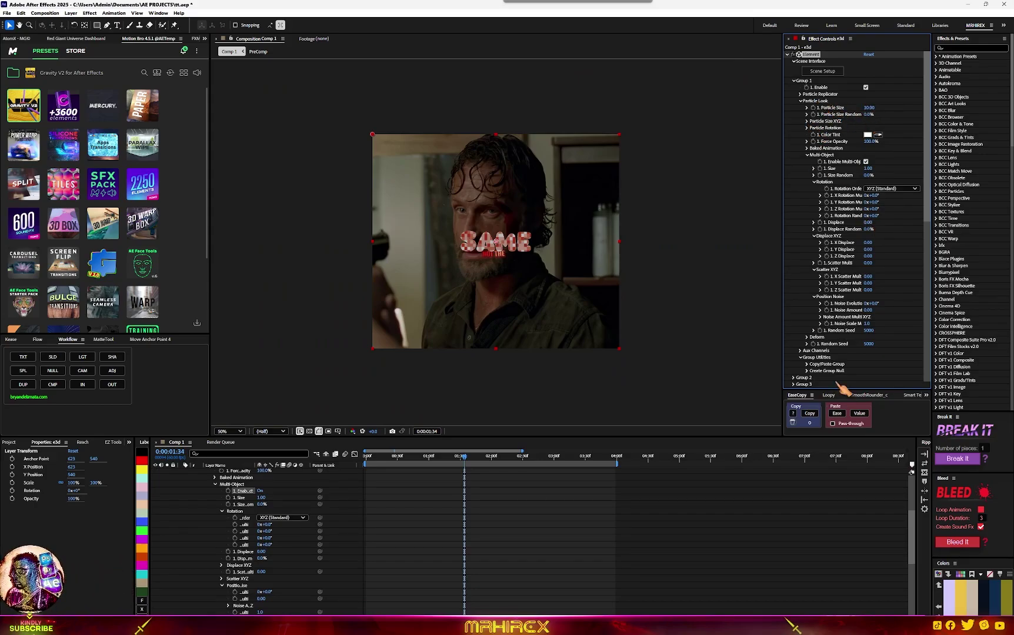
scroll(842, 385, "down", 10)
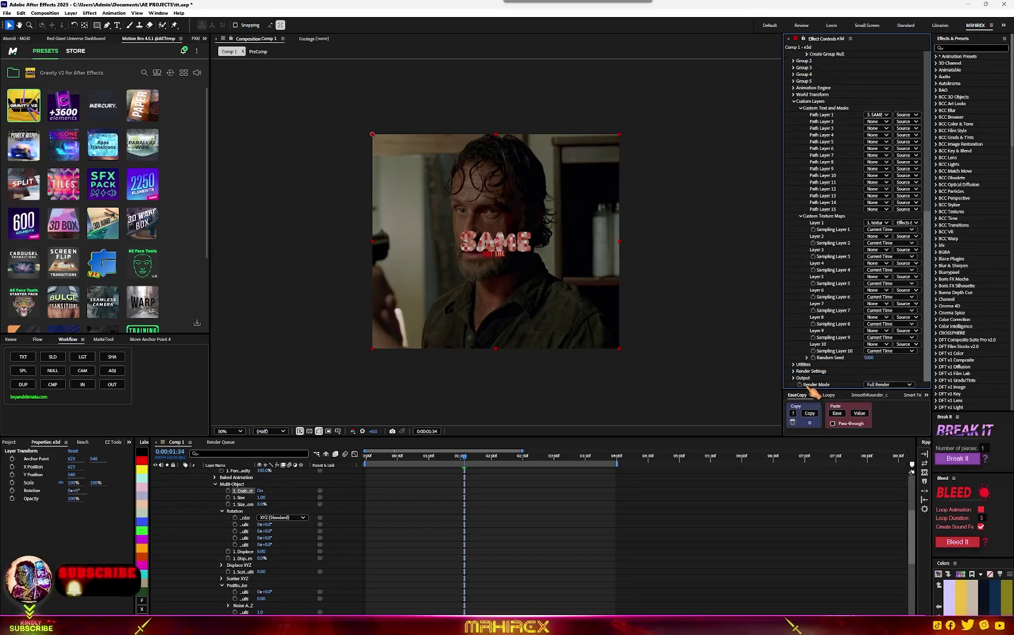
Step: Expand Element's World Transform and nudge World Position Y to shift the SAME text slightly lower
left_click(794, 95)
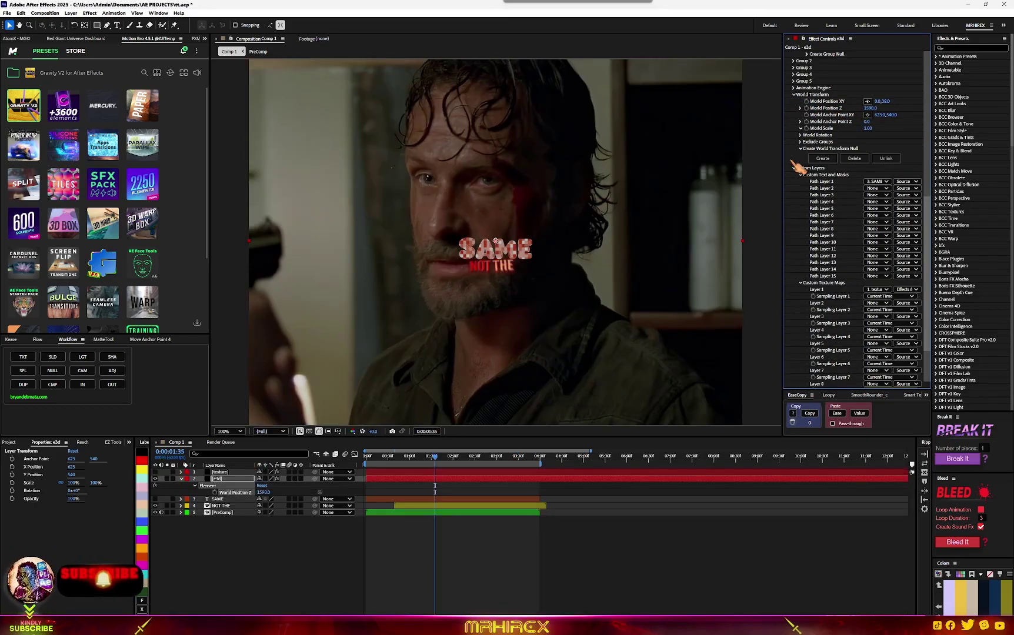
left_click(800, 159)
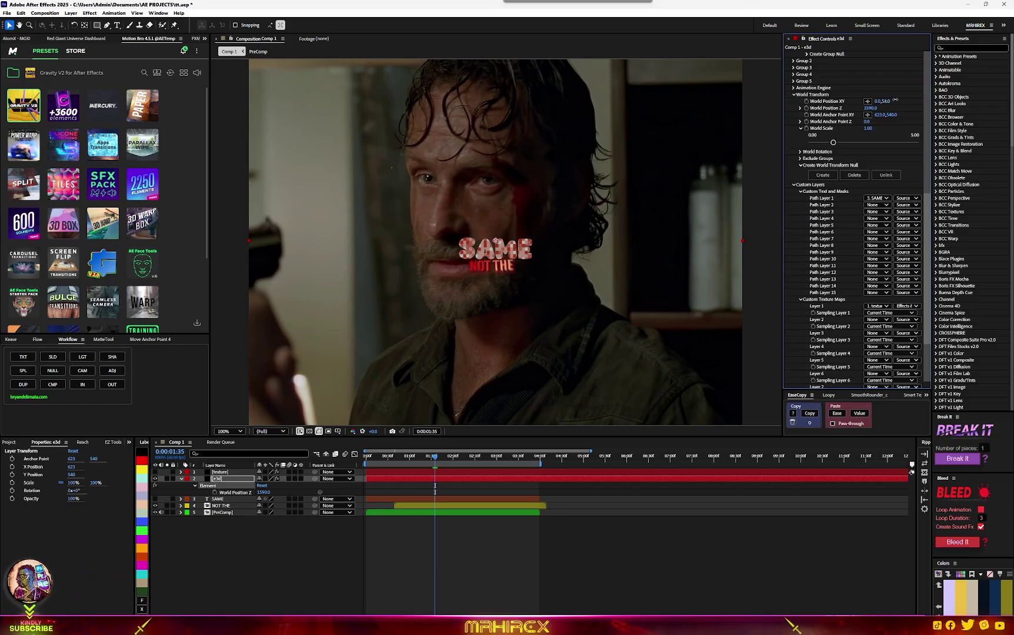
left_click_drag(887, 101, 917, 103)
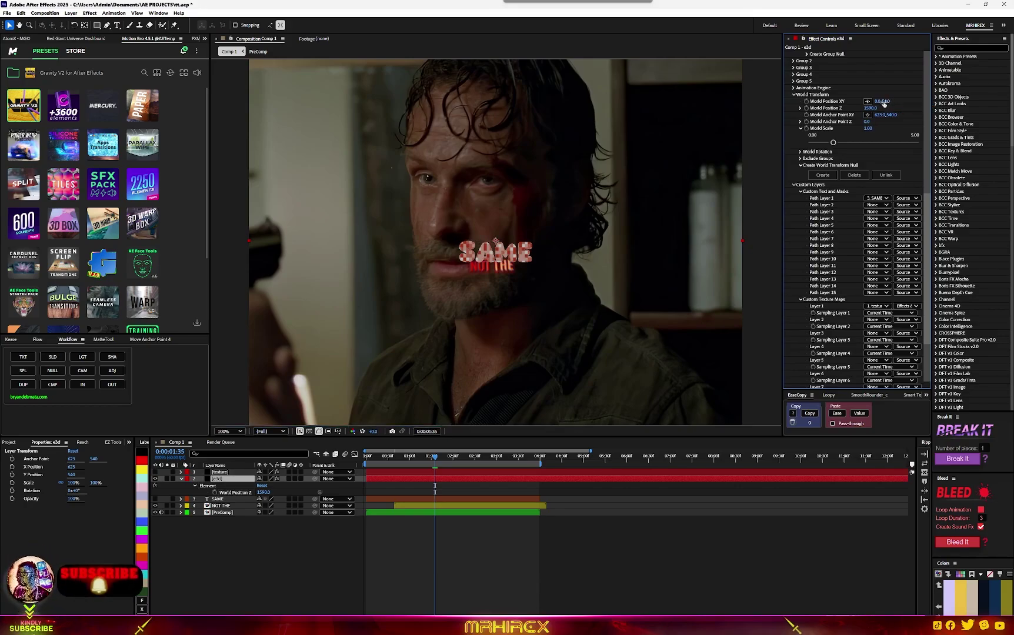
left_click_drag(885, 101, 912, 101)
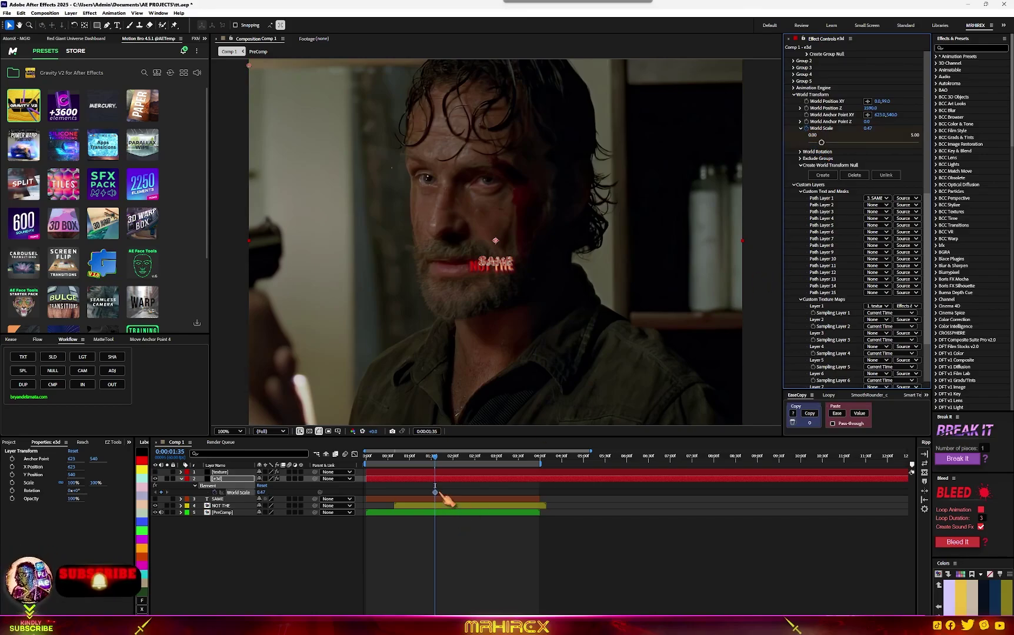
Step: Key a much larger World Scale at 0:00:02:42 and preview the text growing
left_click(484, 465)
left_click_drag(484, 468, 485, 469)
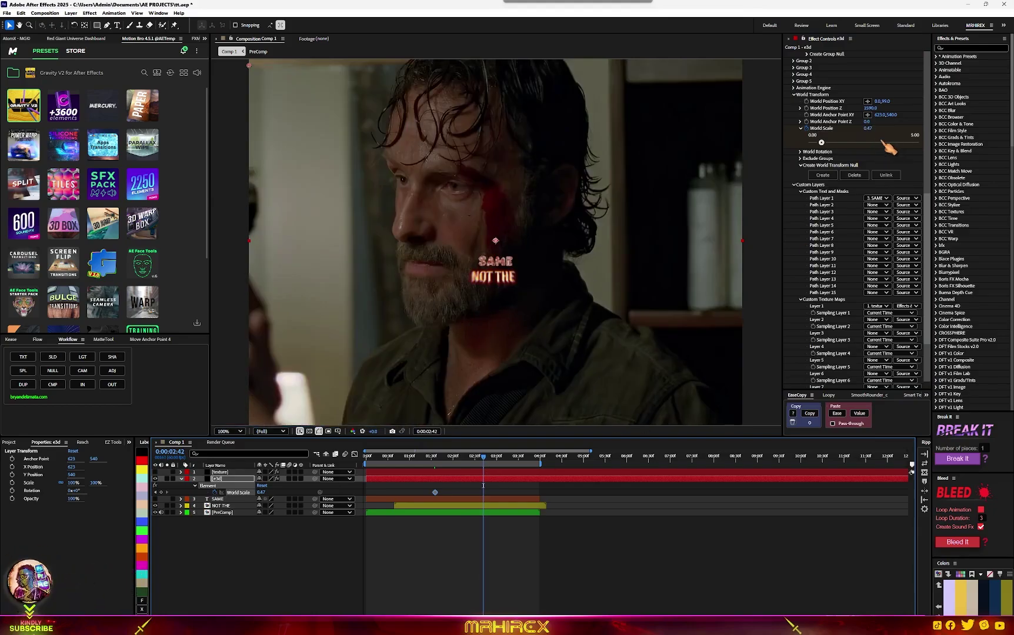
left_click_drag(822, 143, 850, 143)
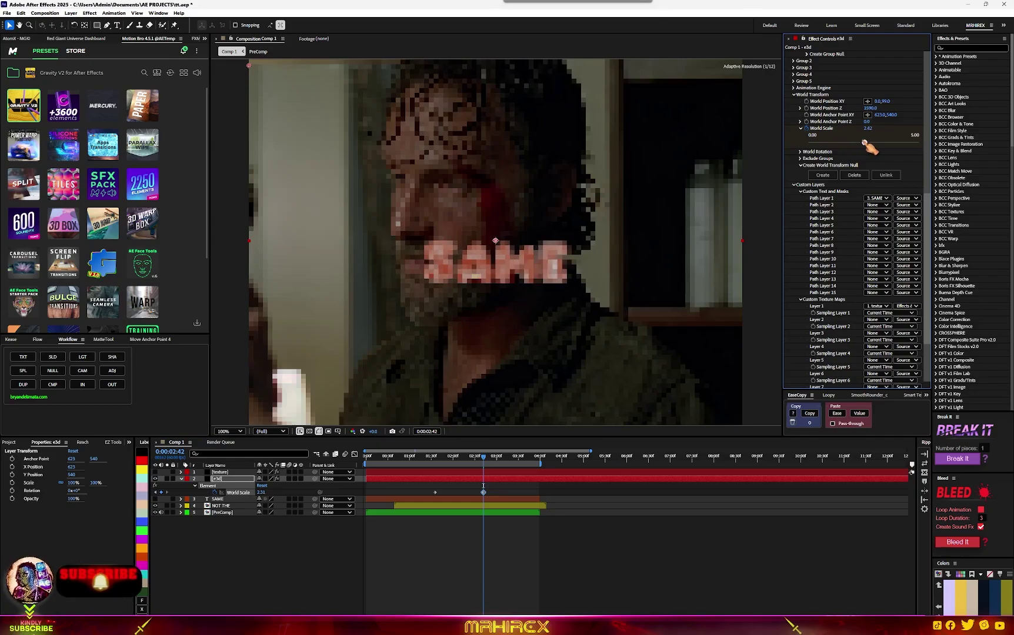
left_click(432, 460)
key("space")
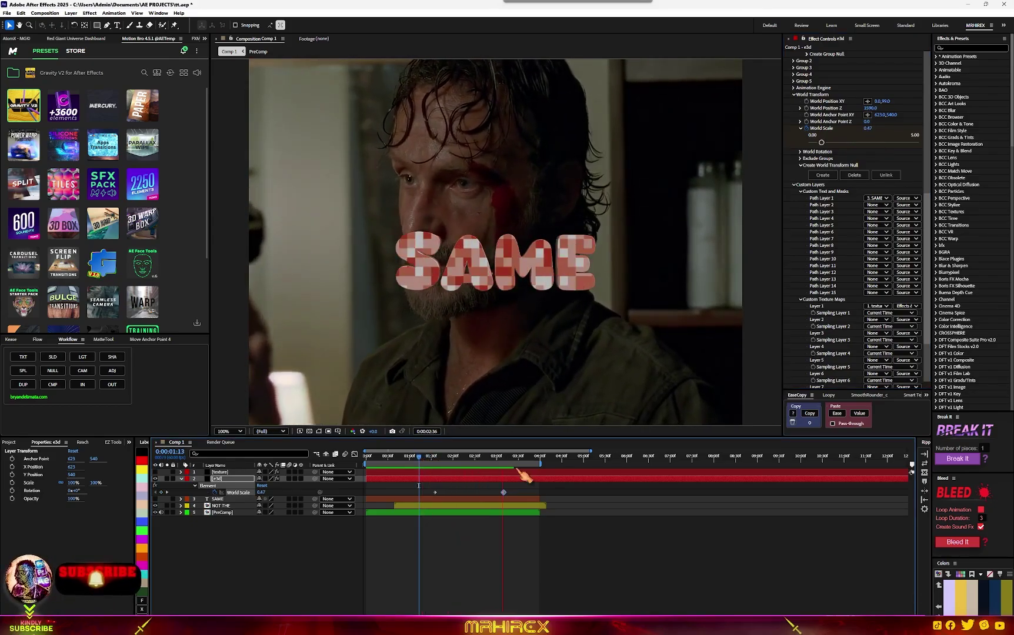
key("space")
left_click(412, 463)
key("space")
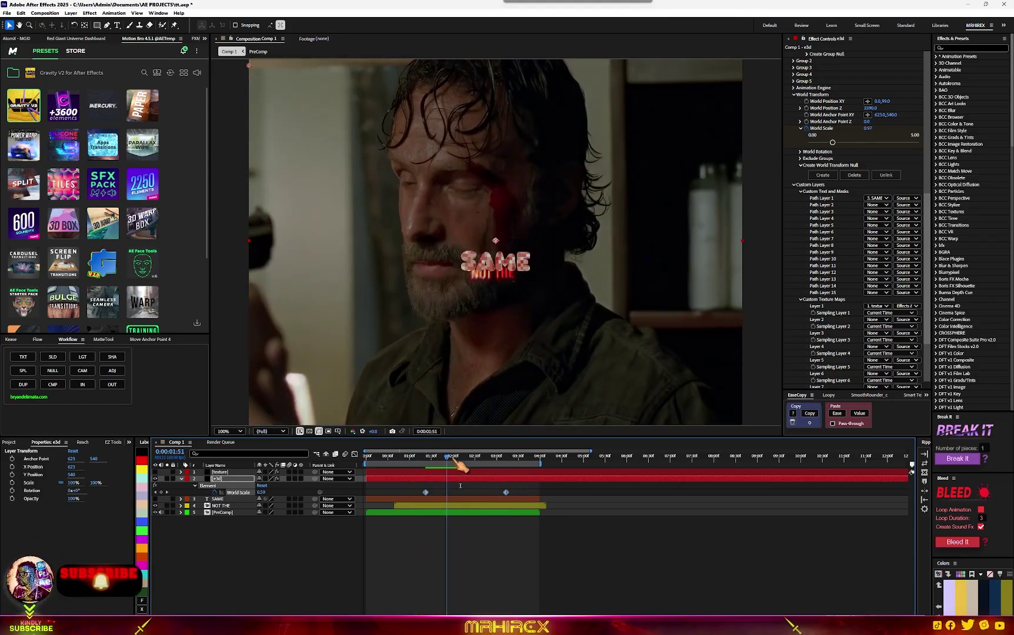
Step: Apply Easy Ease to both World Scale keyframes
left_click_drag(523, 493, 388, 500)
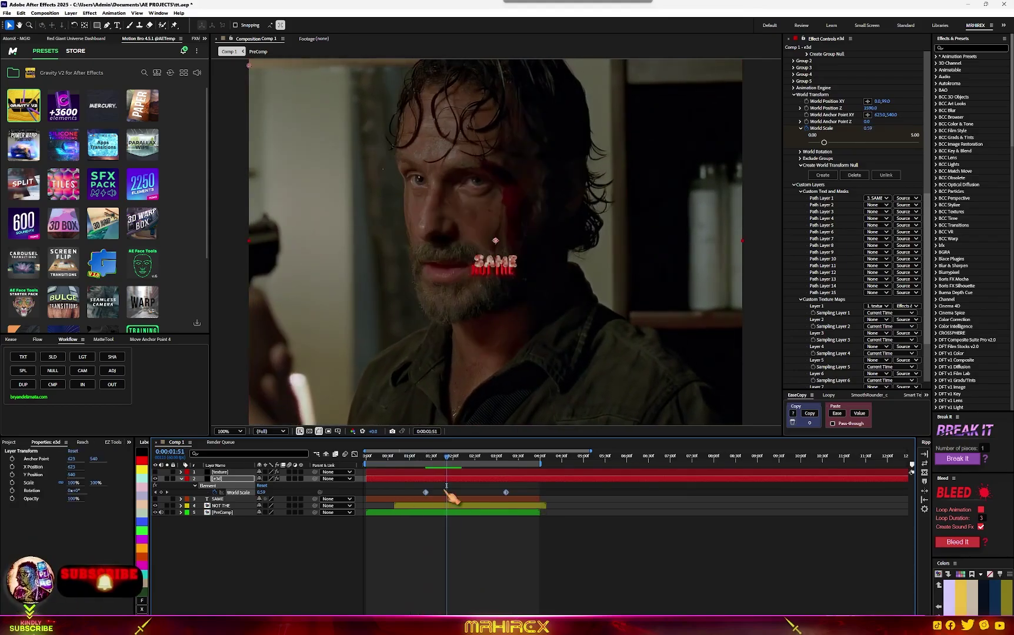
right_click(507, 494)
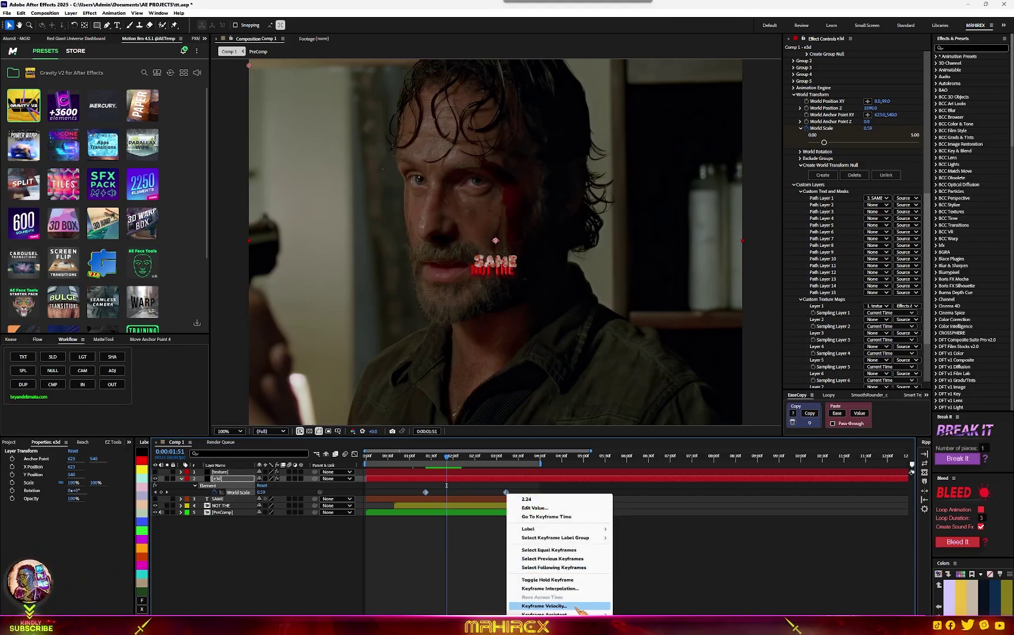
mouse_move(583, 614)
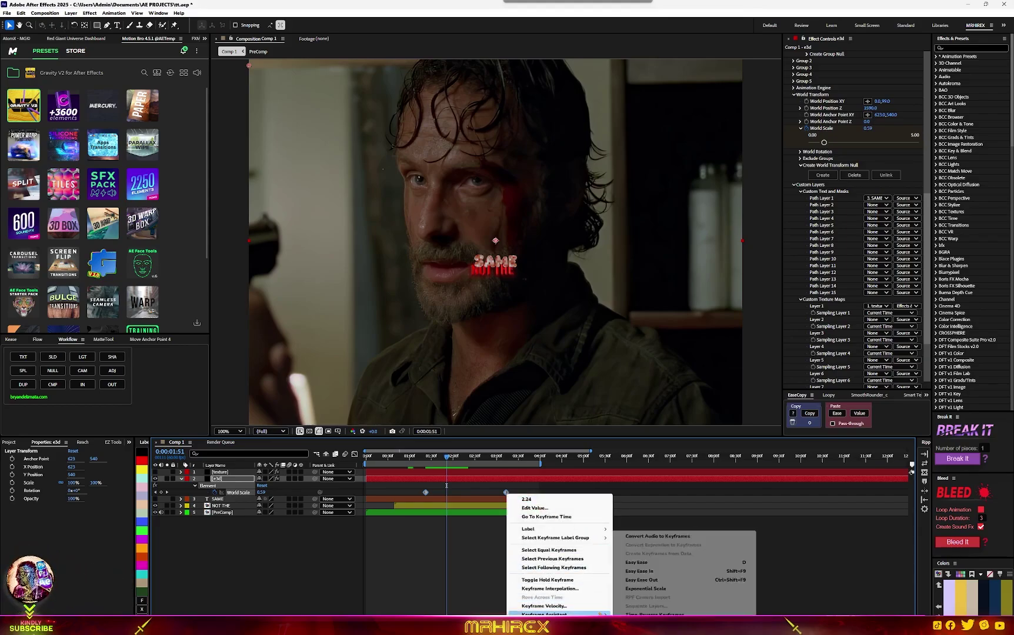
left_click(638, 562)
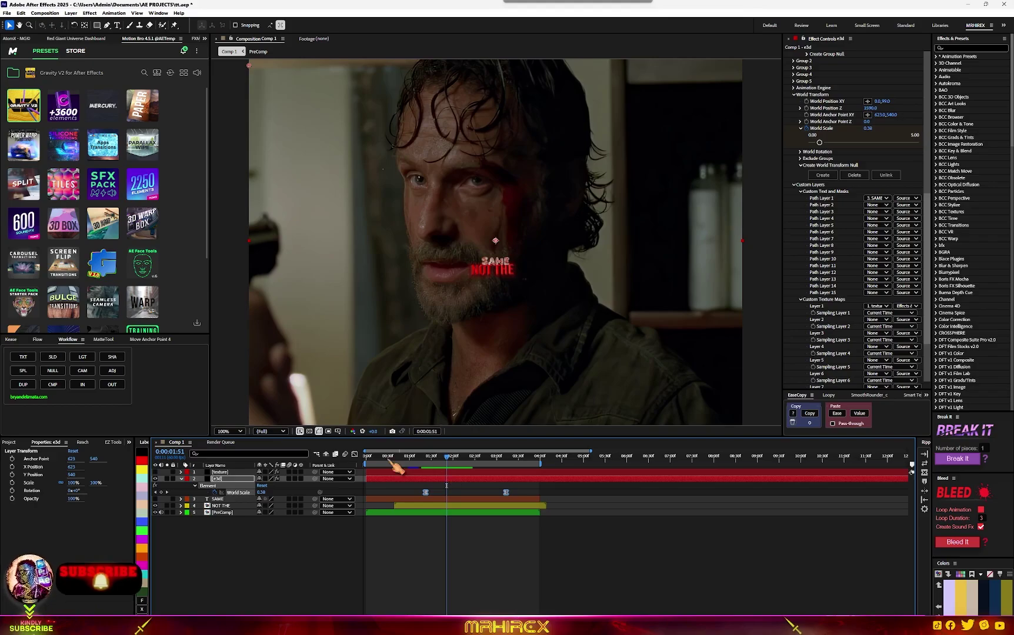
Step: In the World Scale speed graph, drag the influence handles so the scale bursts fast, then decelerates
left_click(354, 455)
right_click(427, 514)
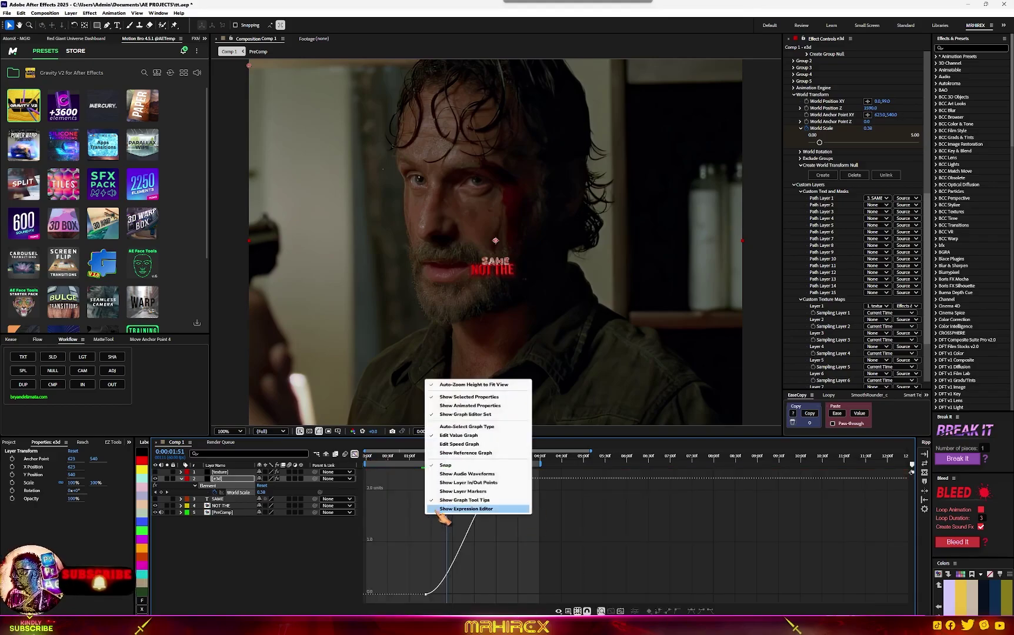
left_click(447, 444)
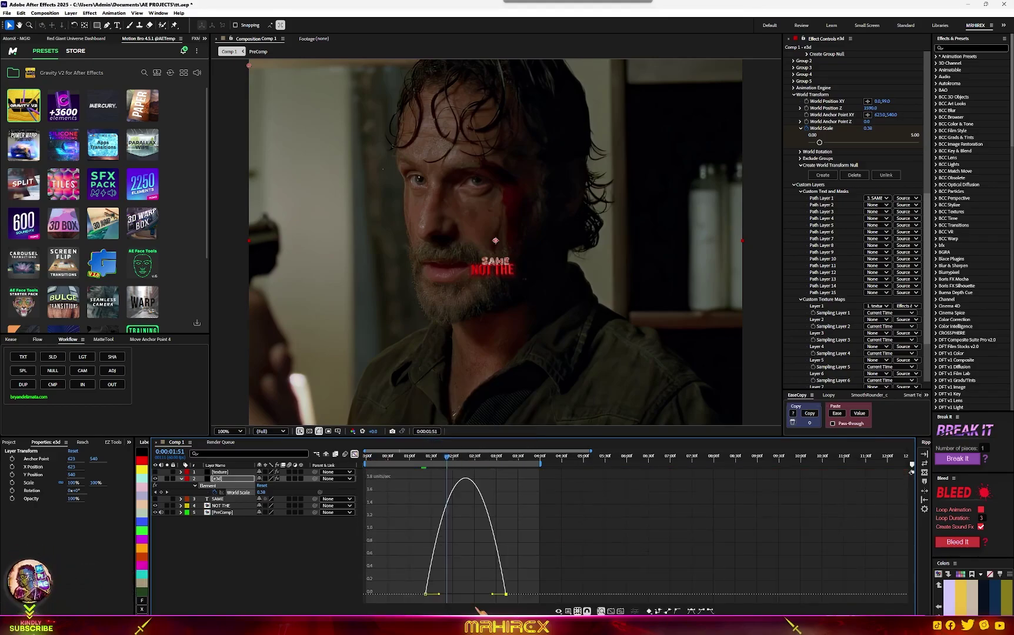
left_click_drag(494, 596, 449, 593)
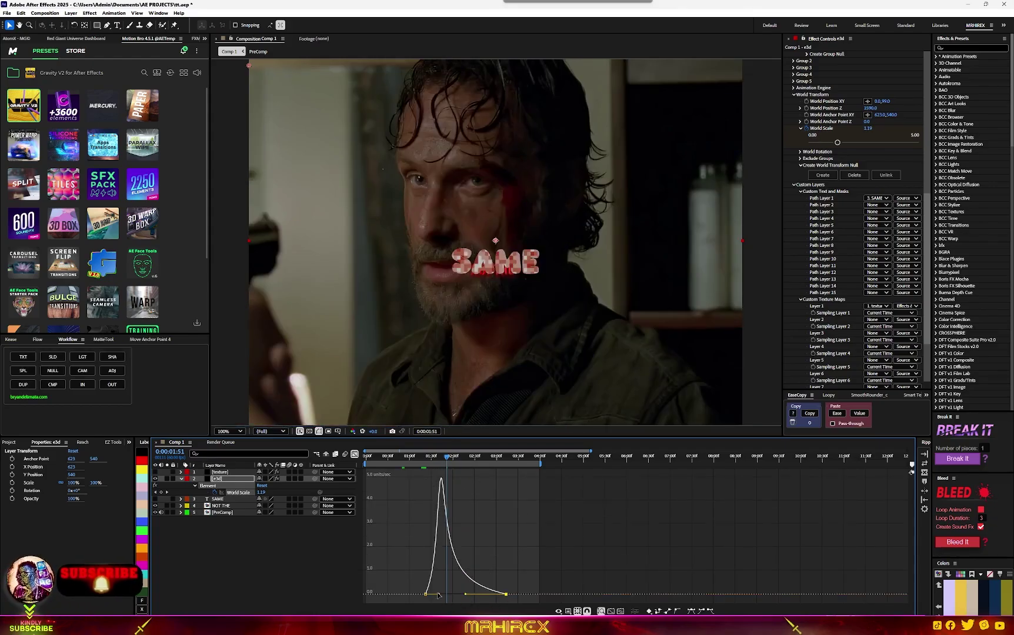
mouse_move(439, 596)
left_mouse_down()
mouse_move(462, 596)
mouse_move(437, 598)
left_mouse_up()
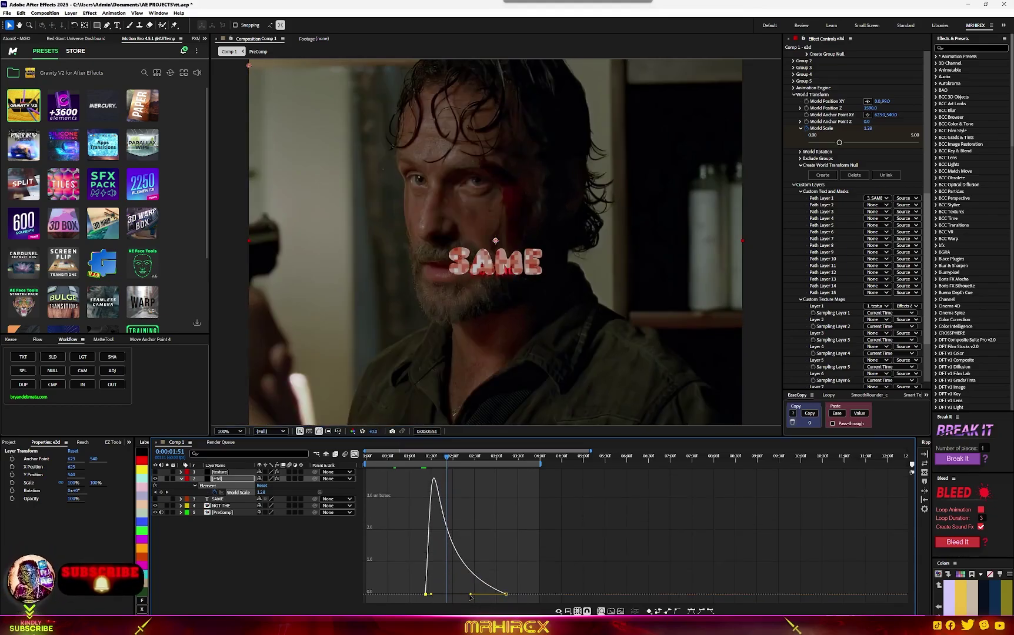
left_click(355, 454)
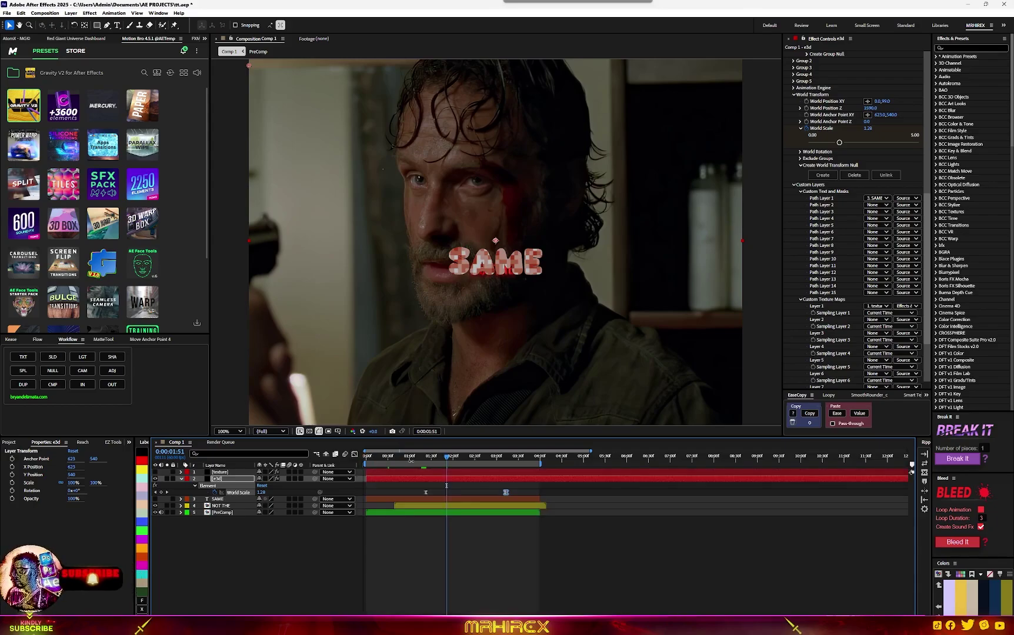
Step: Preview the bursting scale animation, scroll to Multi-Object Rotation and Displace, and deselect all keyframes
key("space")
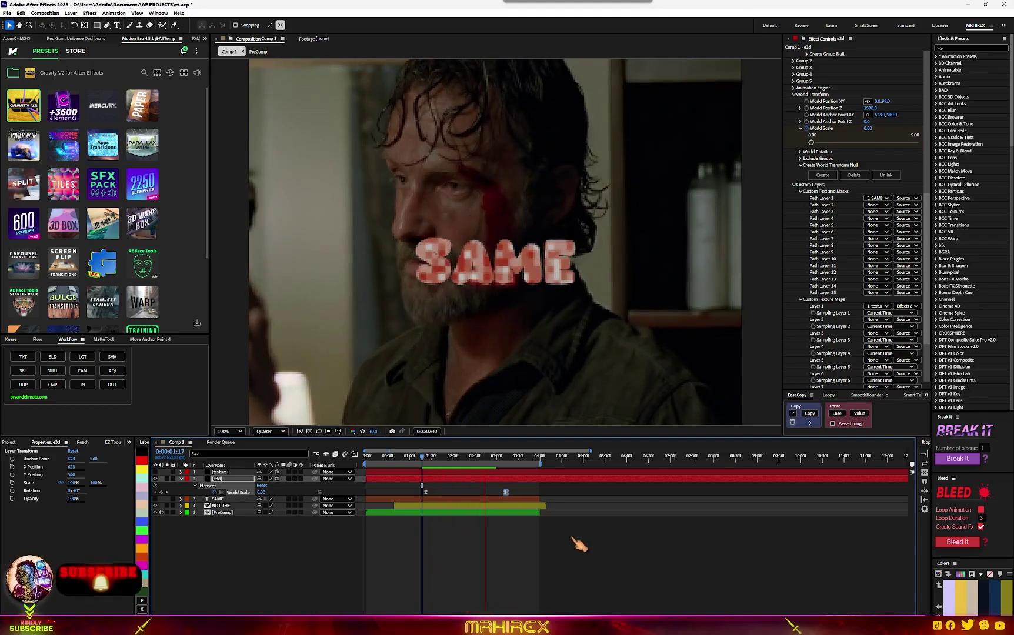
key("space")
scroll(532, 283, "down", 1)
scroll(532, 284, "up", 2)
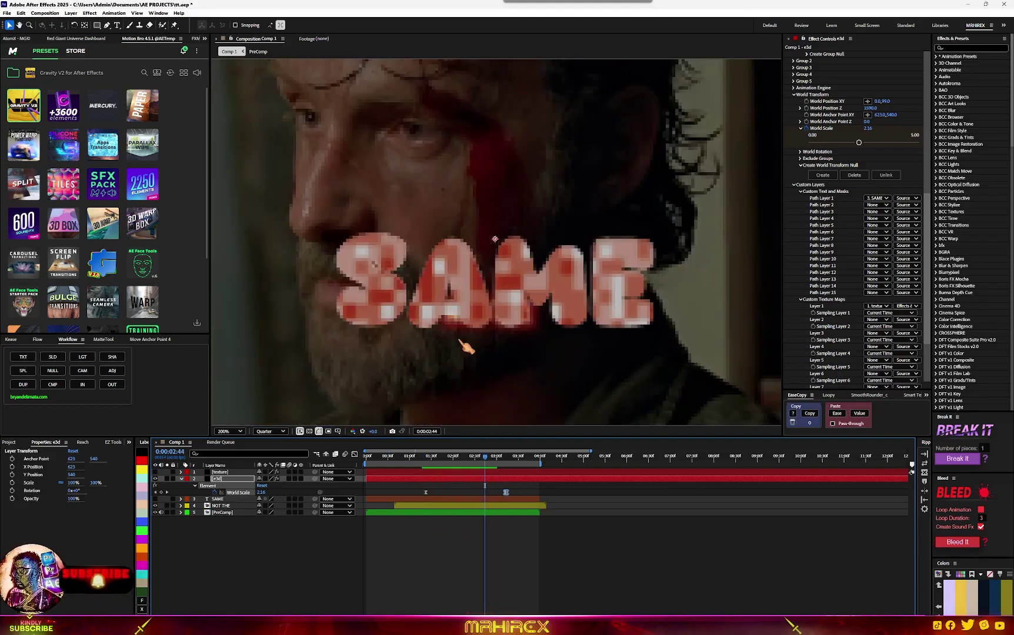
scroll(467, 347, "down", 4)
scroll(503, 330, "up", 4)
scroll(432, 370, "down", 4)
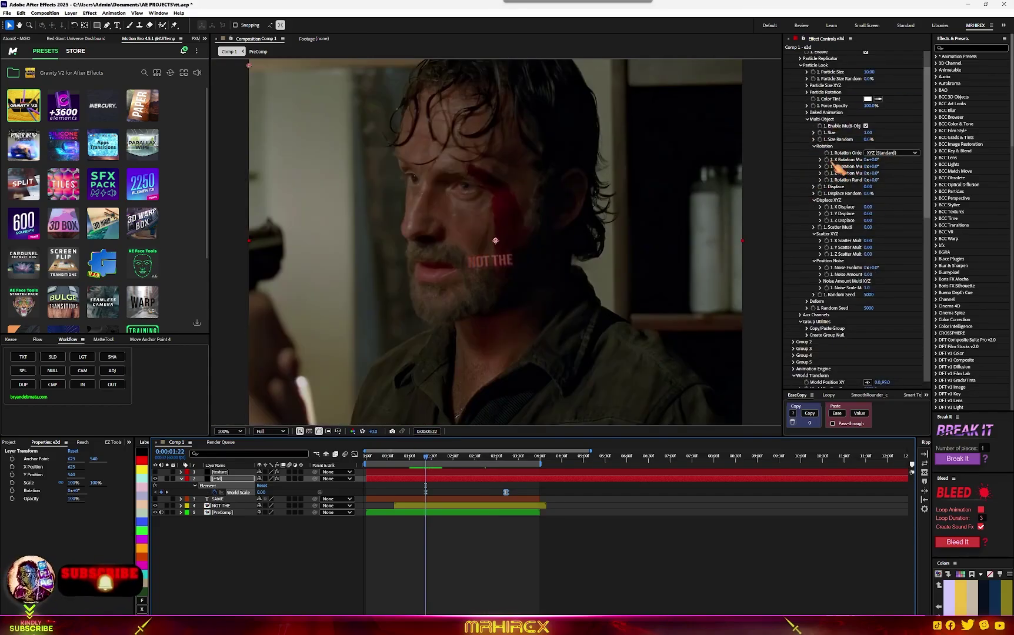
key("ctrl+shift+a")
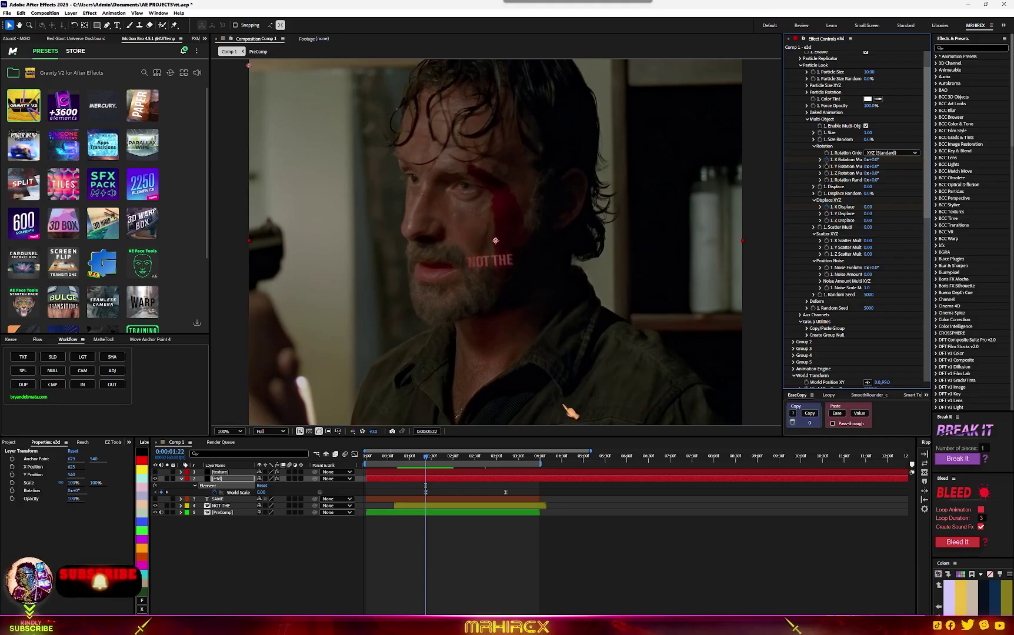
Step: Retime the Multi-Object rotation keyframes, key X Displace to push letters sideways, then select all keyframes
key("u")
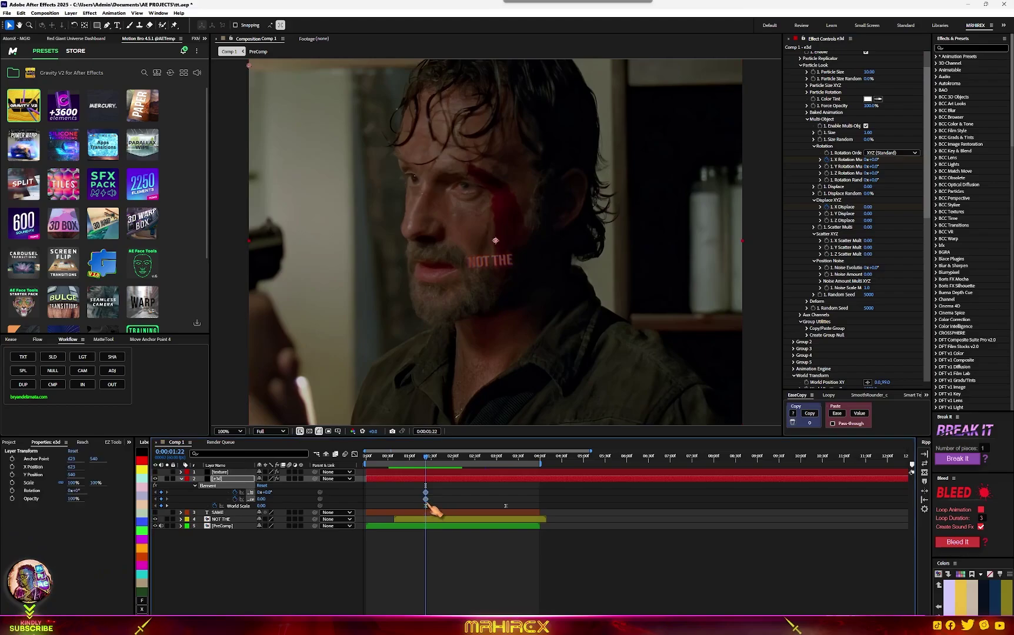
left_click_drag(426, 499, 507, 499)
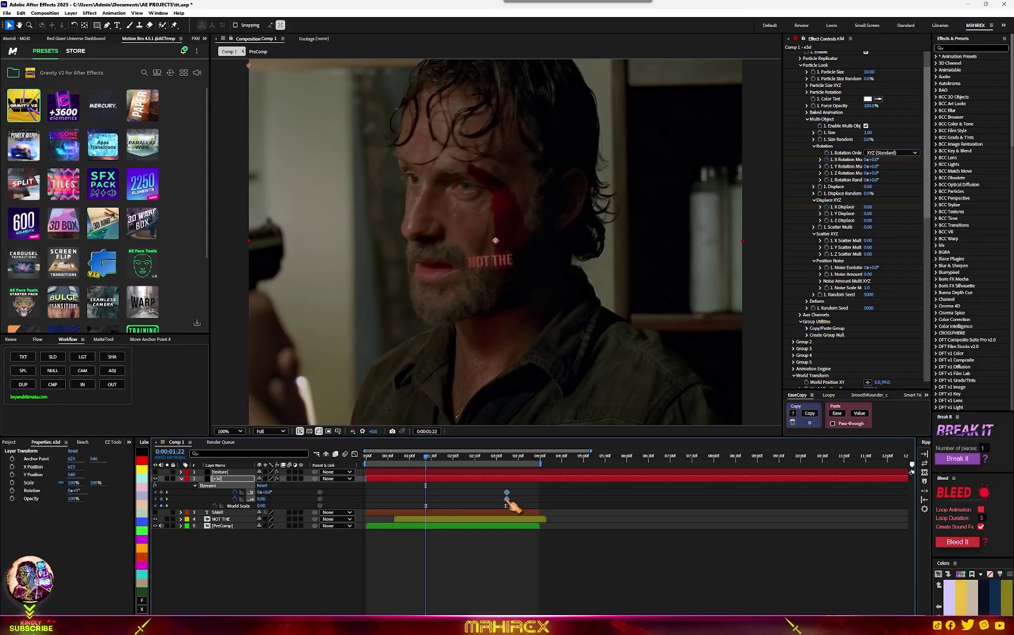
key("space")
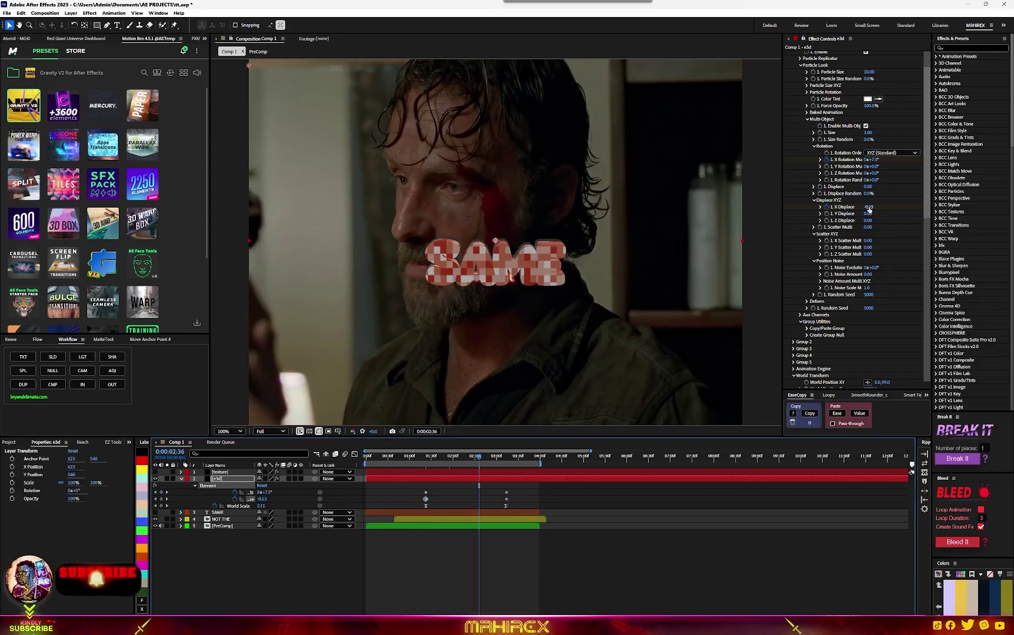
left_click_drag(869, 207, 844, 207)
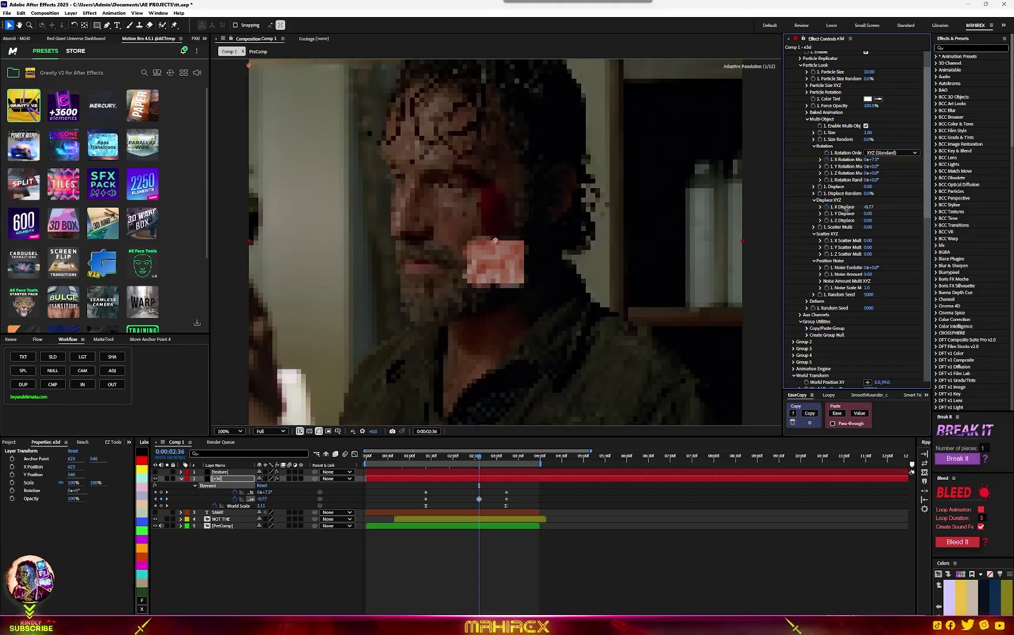
left_click(426, 498)
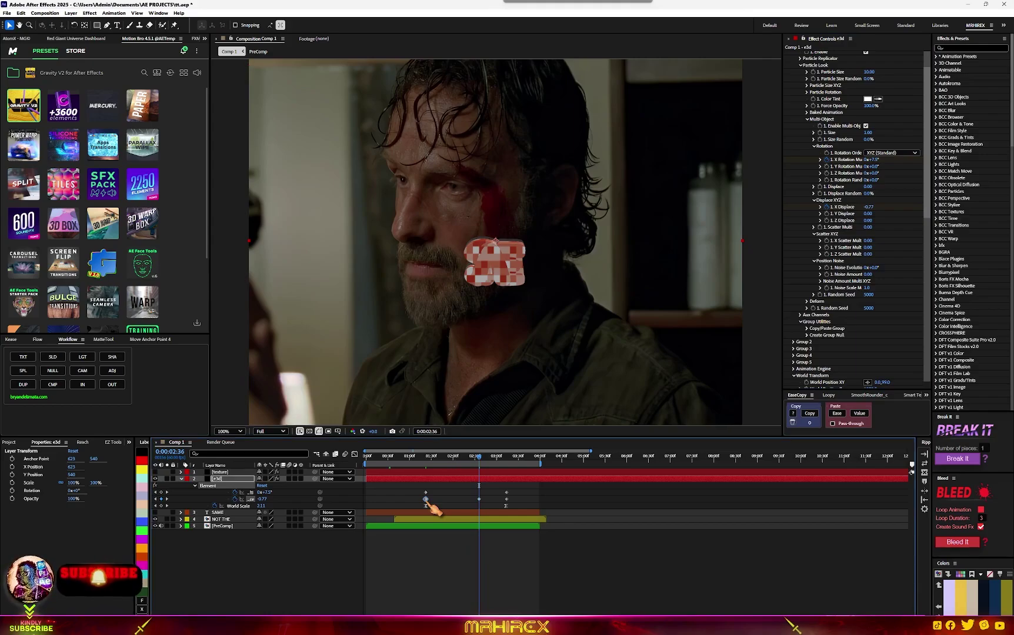
mouse_move(425, 498)
left_mouse_down()
mouse_move(496, 499)
mouse_move(425, 500)
left_mouse_up()
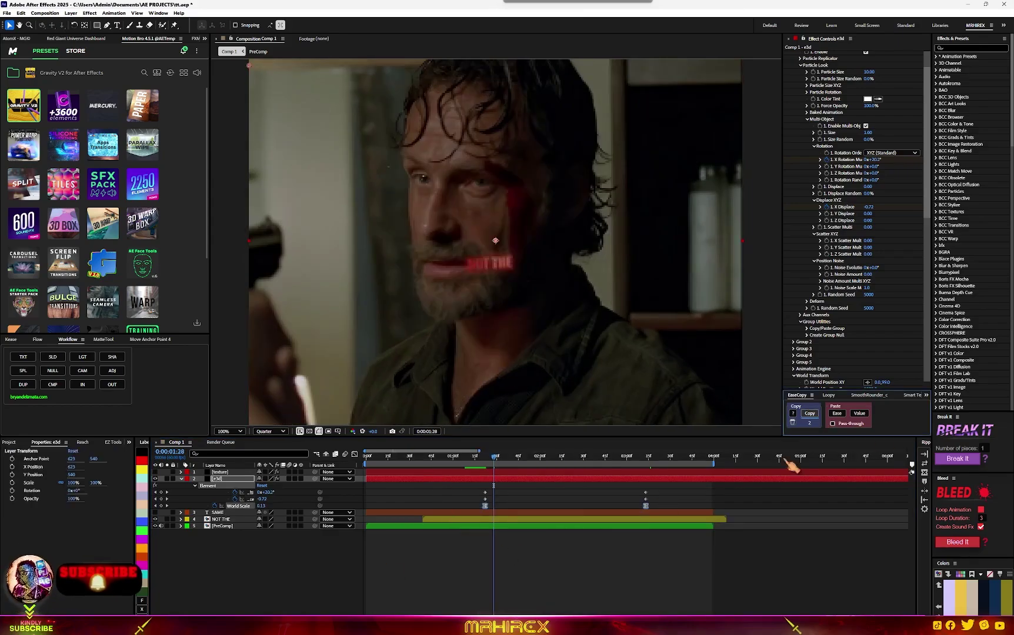
left_click_drag(677, 489, 486, 508)
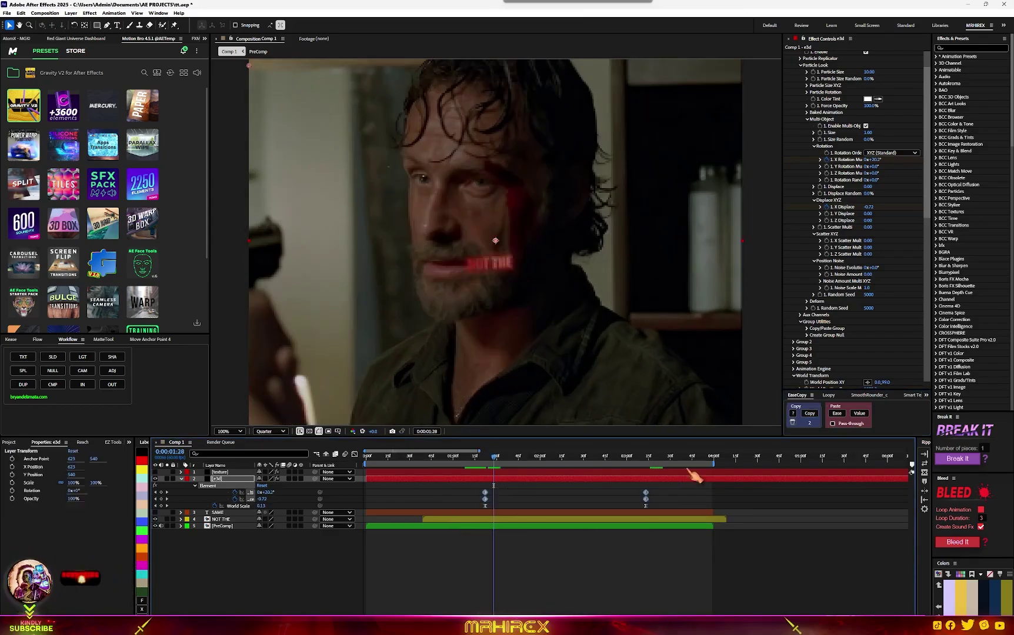
Step: Ease the selected keyframes, preview from 0:00:01:12, stop at 0:00:02:49 and select the SAME layer
left_click(836, 414)
key("space")
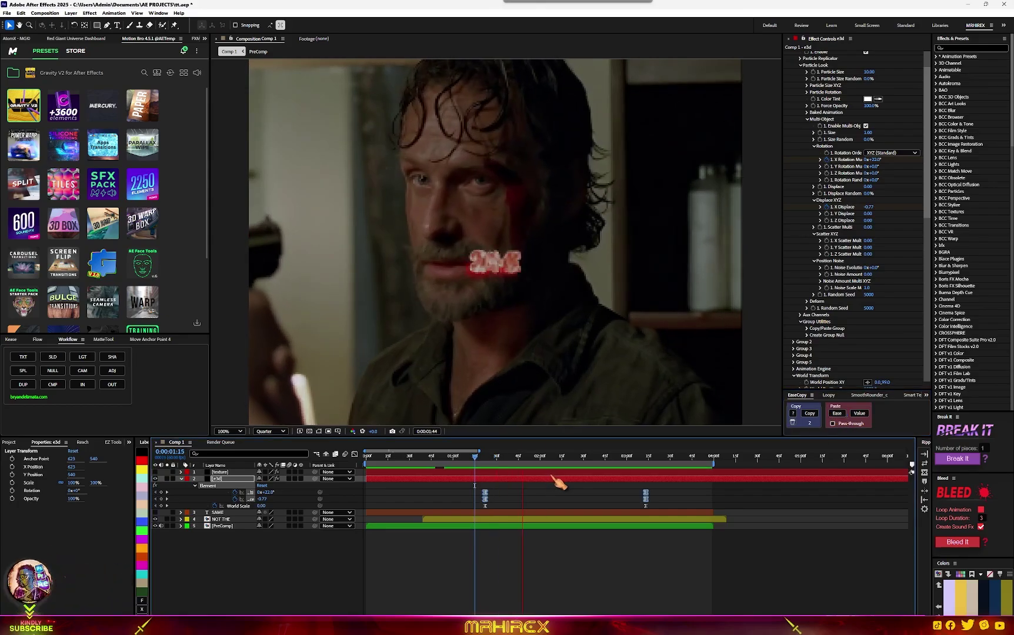
left_click(470, 457)
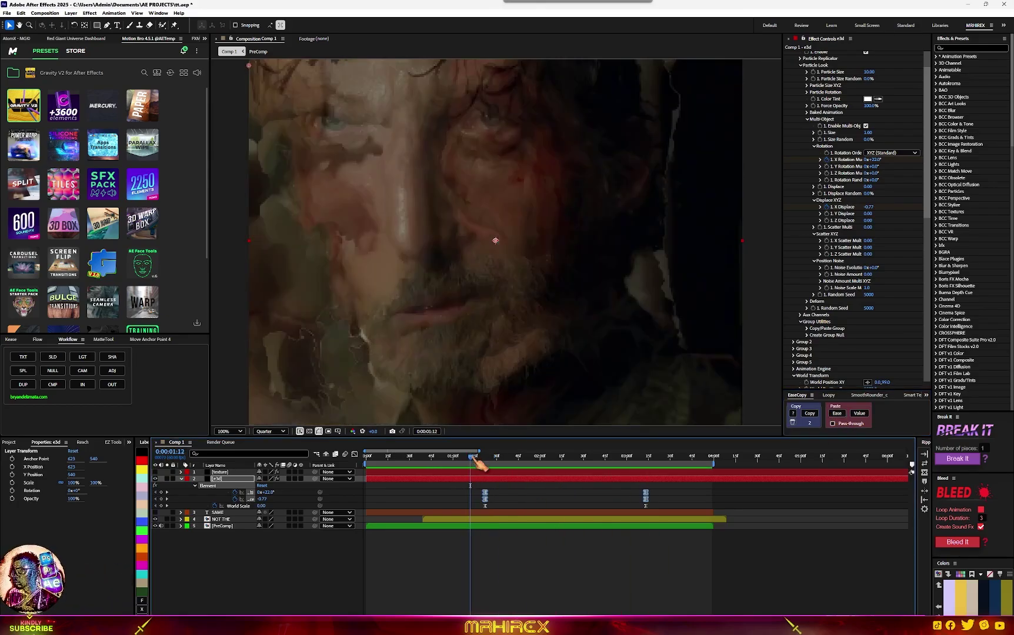
key("space")
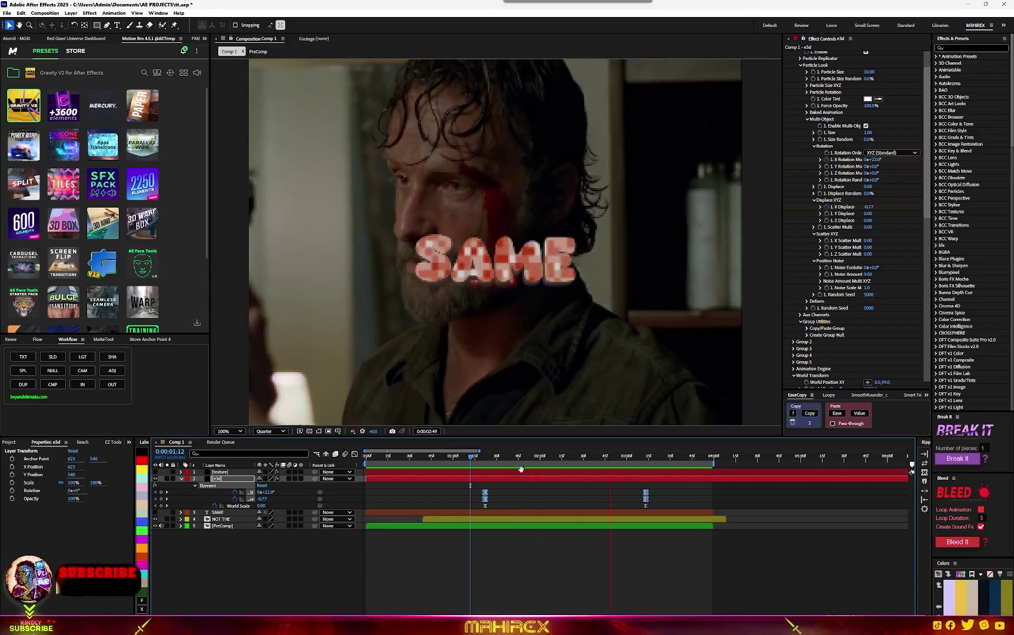
key("space")
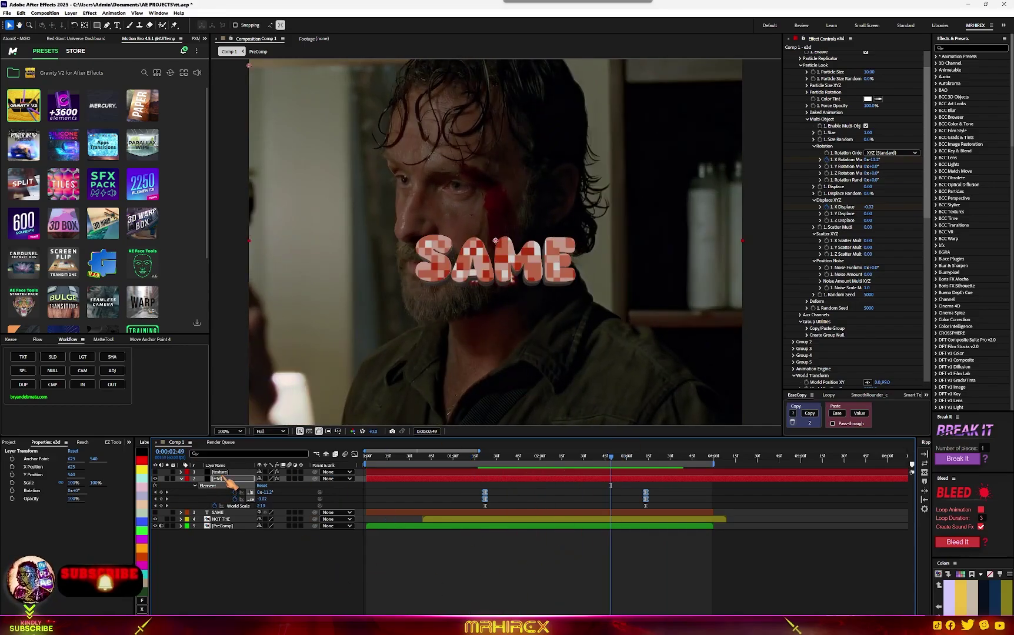
left_click(225, 513)
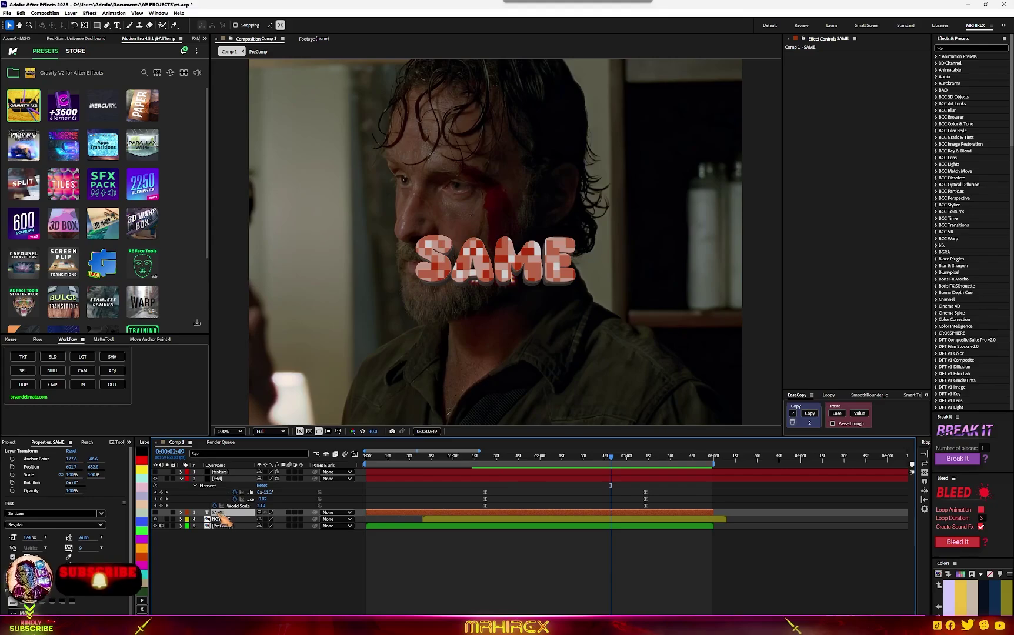
Step: Precompose the texture, e3d and SAME layers into an e3d precomp
left_click(218, 478, "ctrl")
left_click(220, 471, "ctrl")
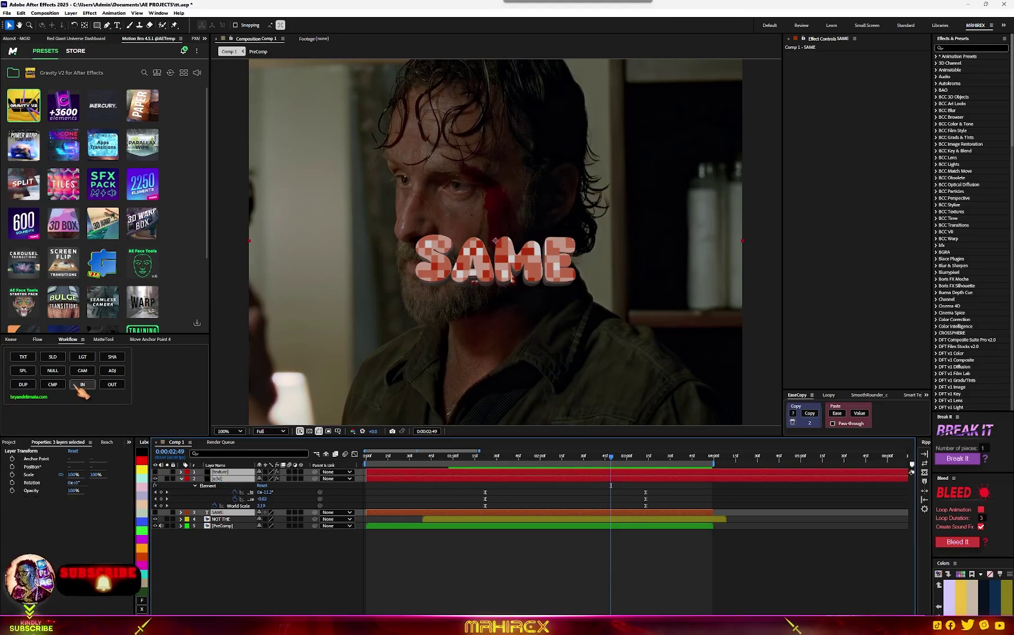
left_click(52, 384)
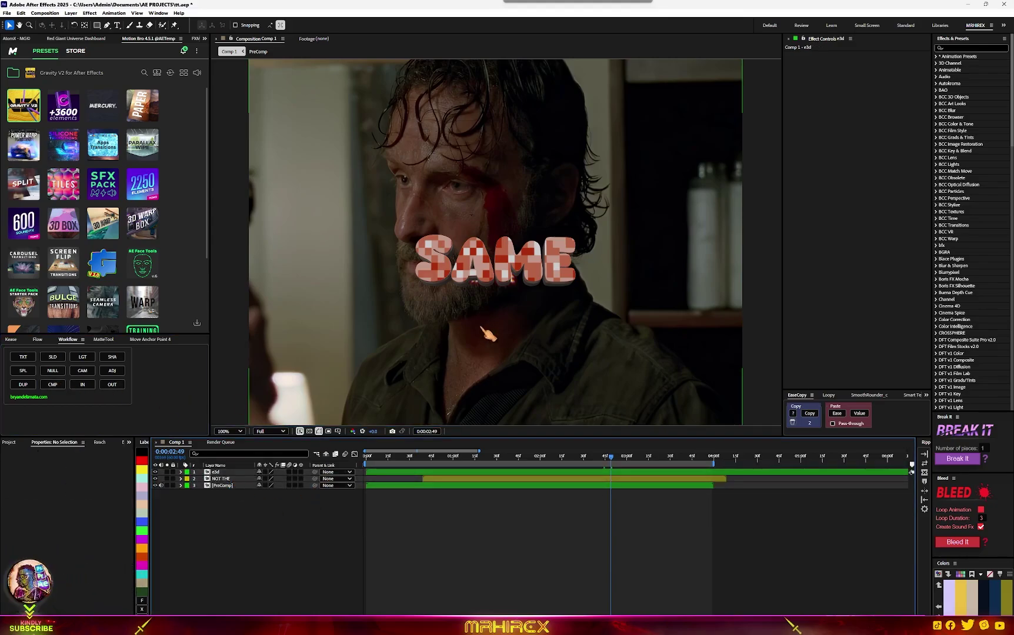
left_click(564, 472)
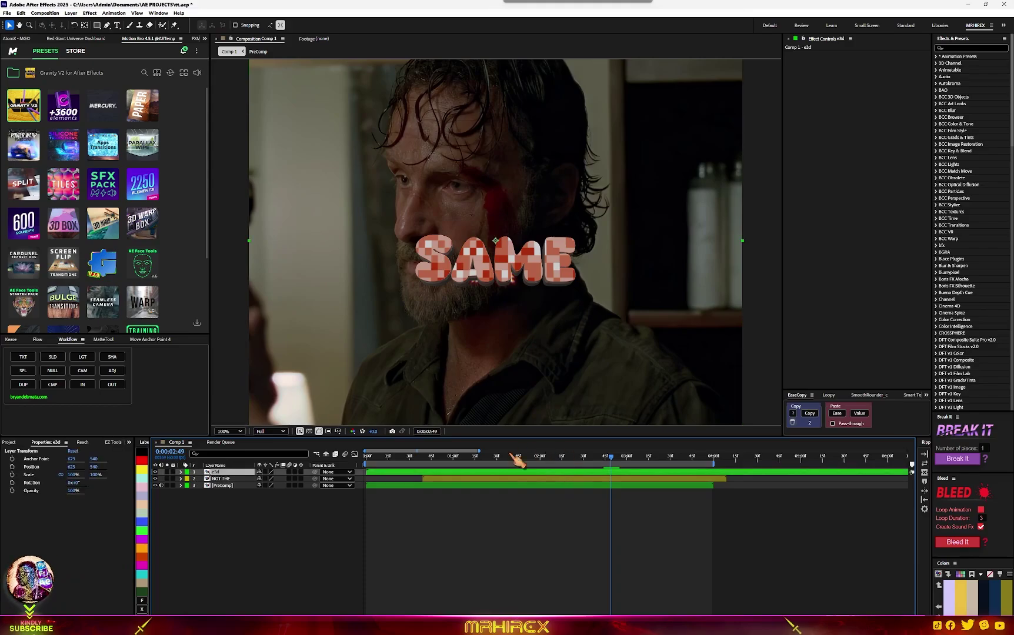
Step: Add a Drop Shadow with softness 37 and a duplicate with softness 98
key("ctrl+space")
type("drop")
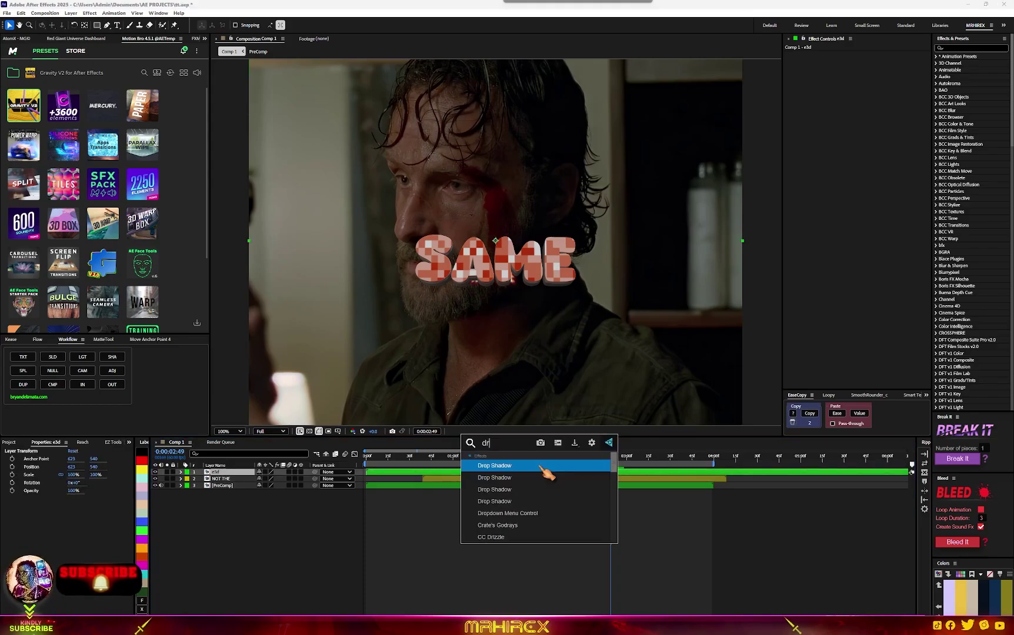
left_click(542, 478)
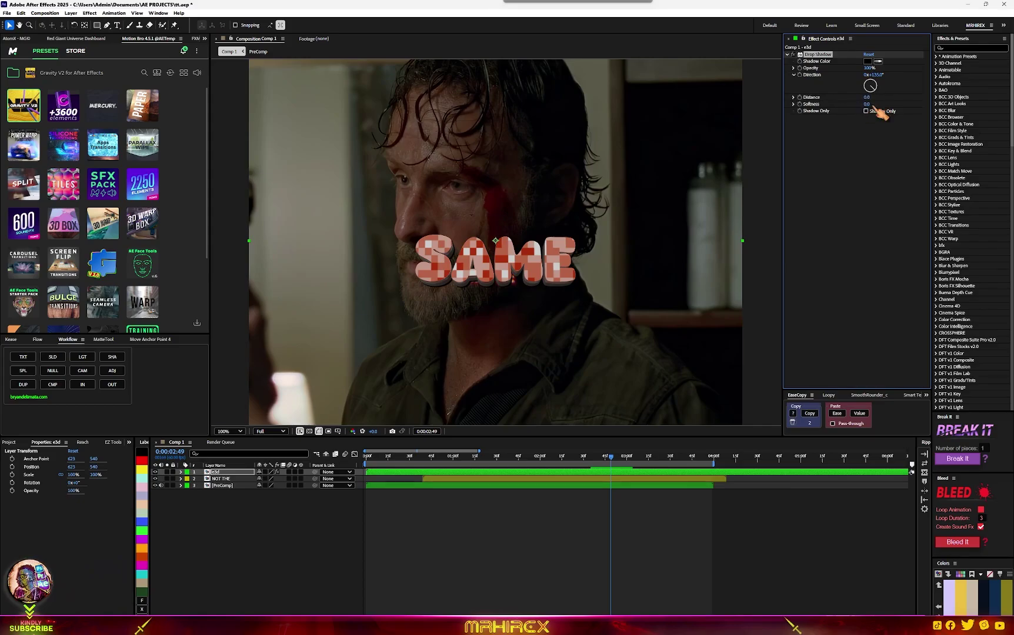
left_click_drag(874, 104, 879, 102)
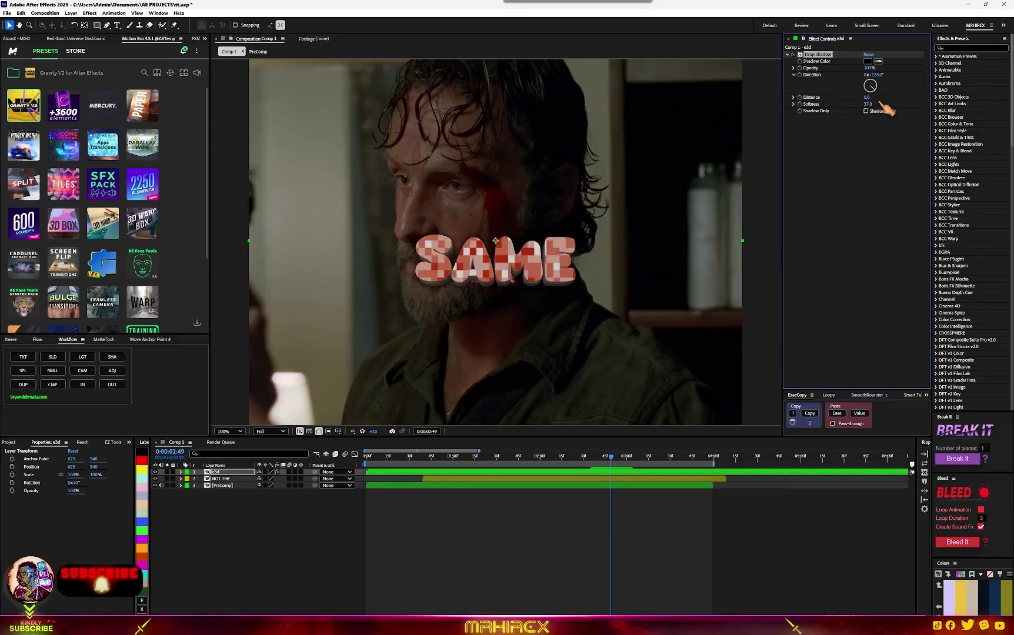
key("ctrl+d")
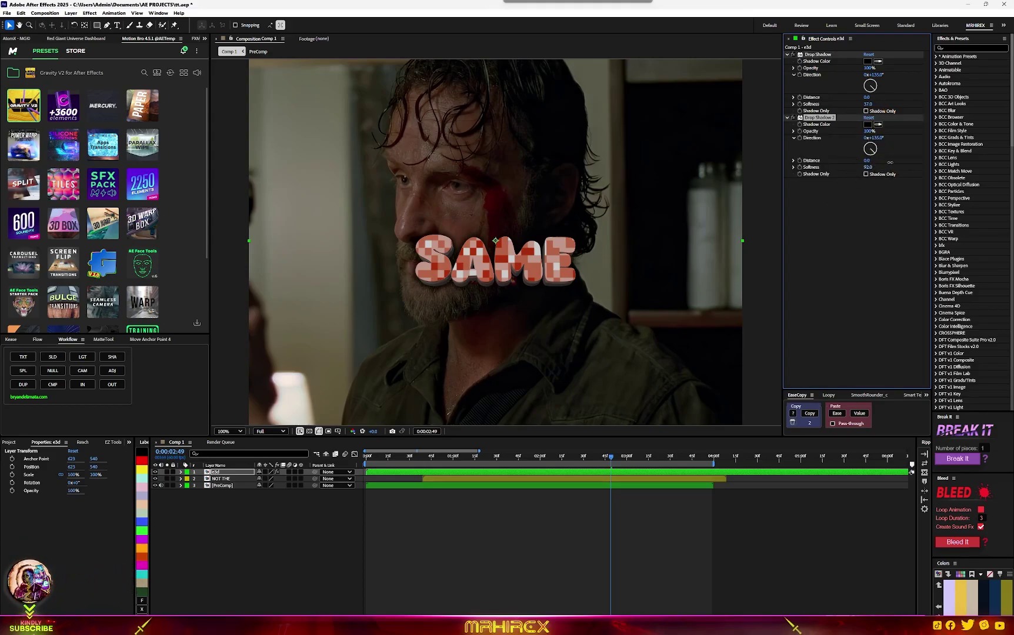
left_click_drag(890, 162, 894, 163)
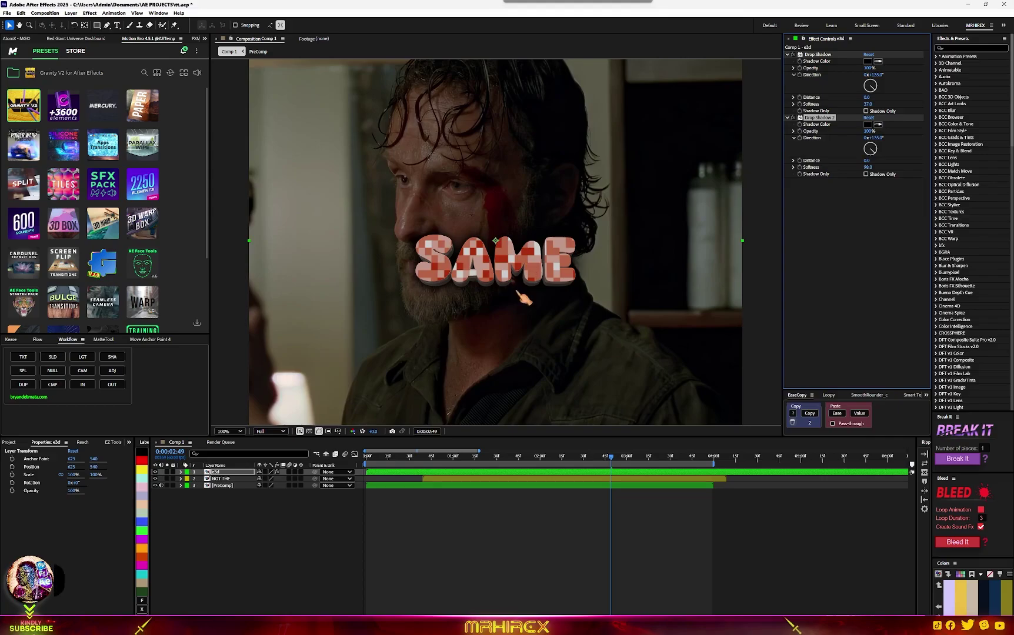
key("comma")
key("comma")
key("comma")
key("comma")
key("period")
key("period")
key("period")
key("period")
key("period")
key("period")
left_click(806, 261)
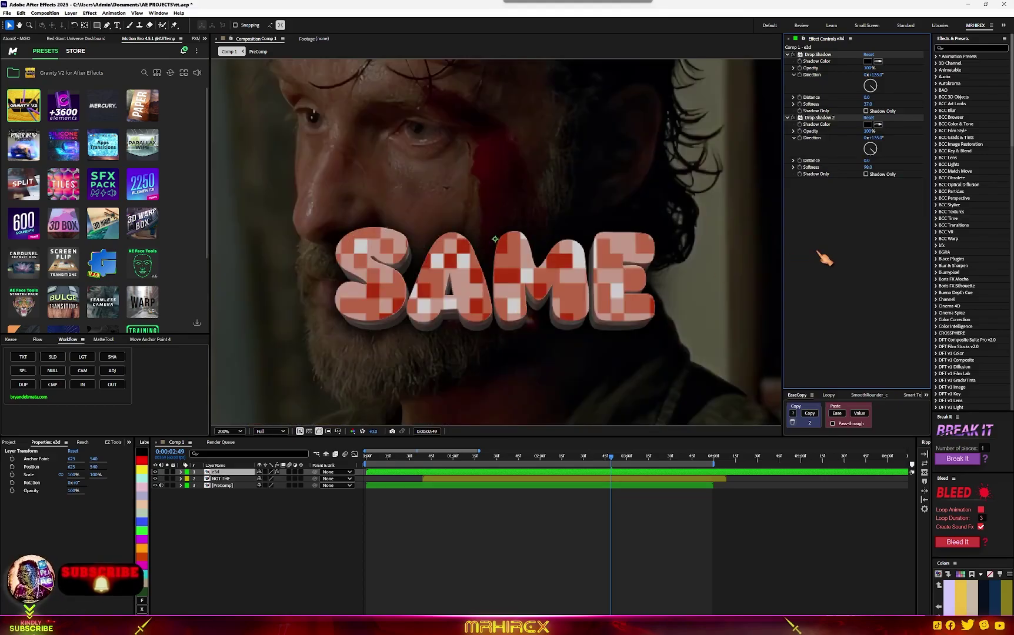
Step: Search 'rays' in the effect console and apply BCC Rays Textured to the e3d layer
key("ctrl+space")
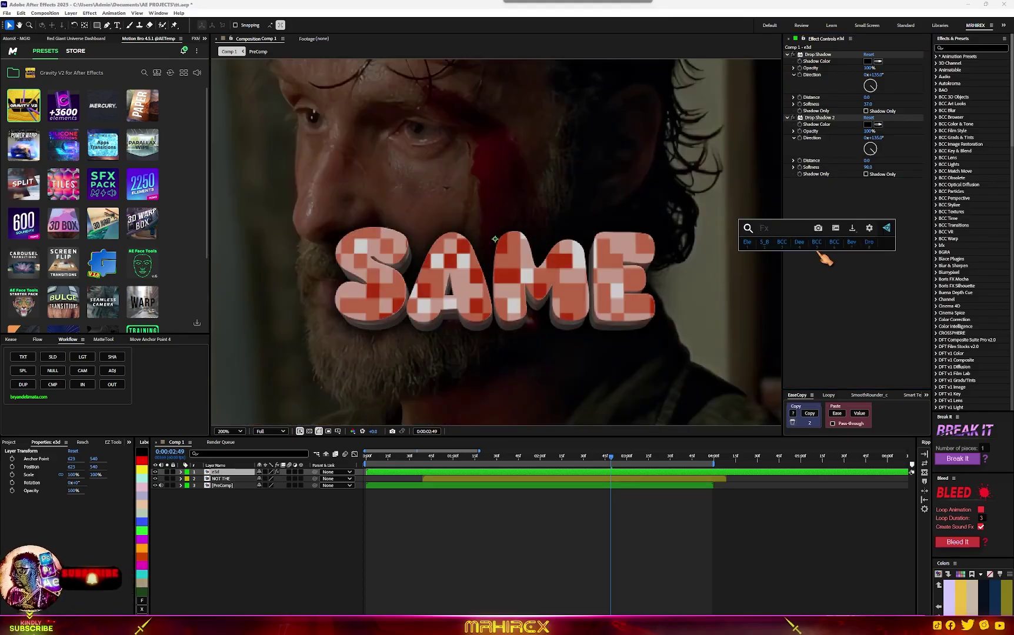
type("rays")
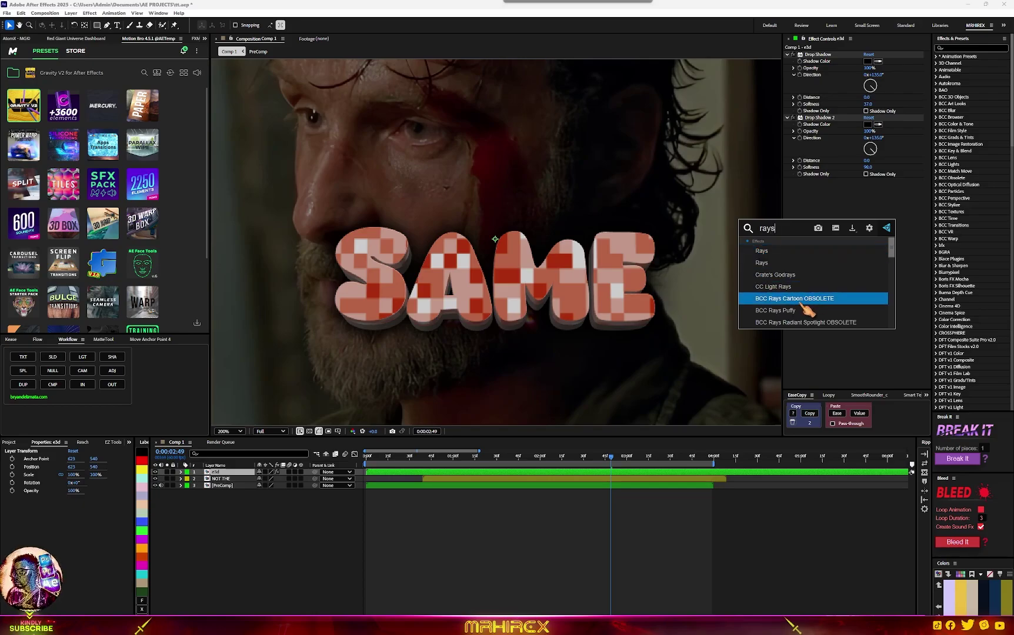
scroll(809, 310, "down", 3)
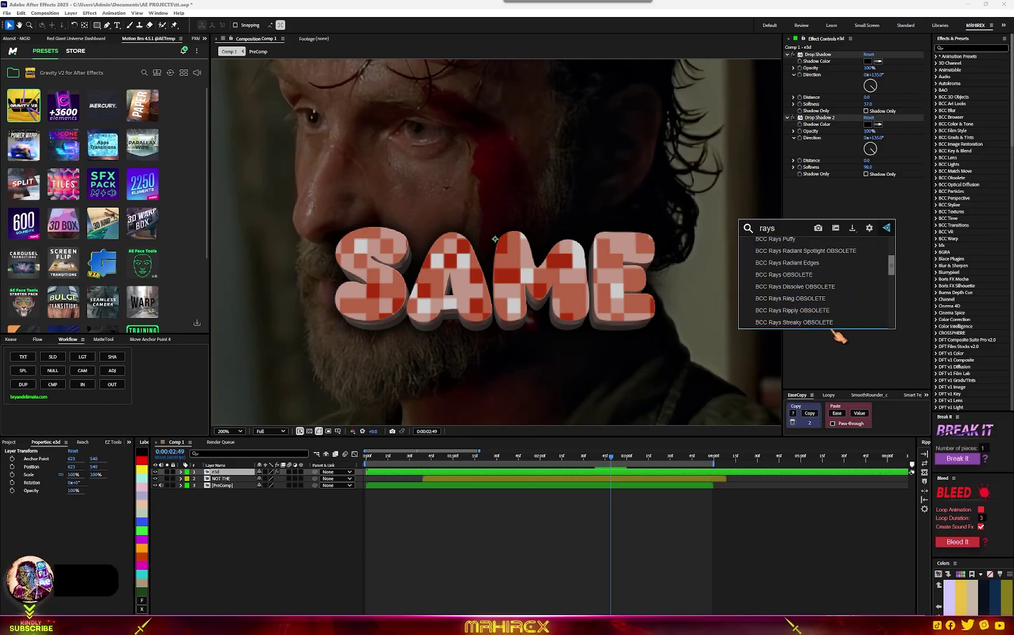
scroll(824, 330, "down", 2)
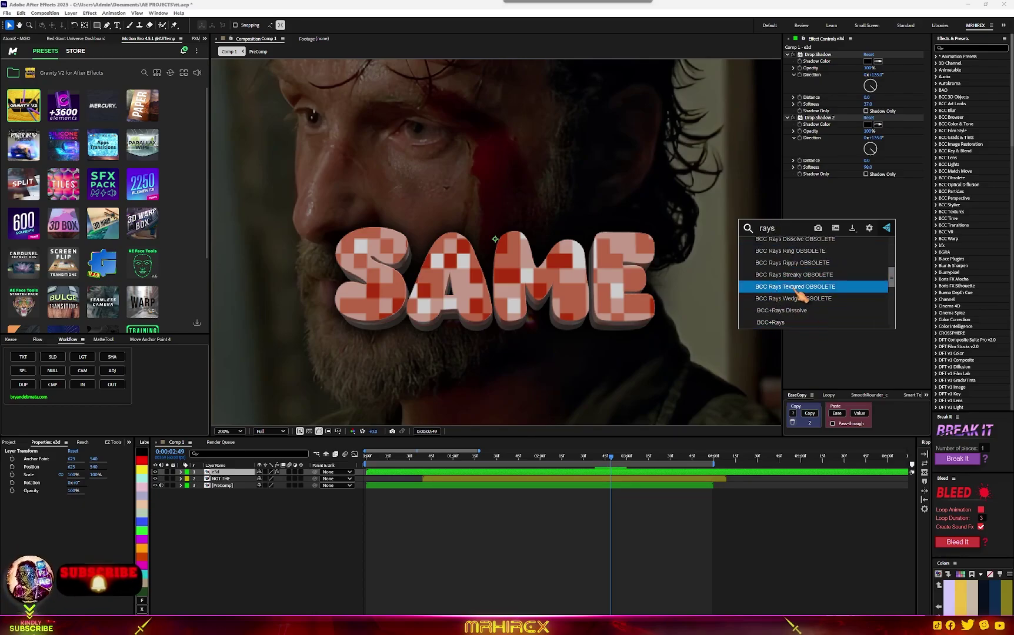
left_click(785, 287)
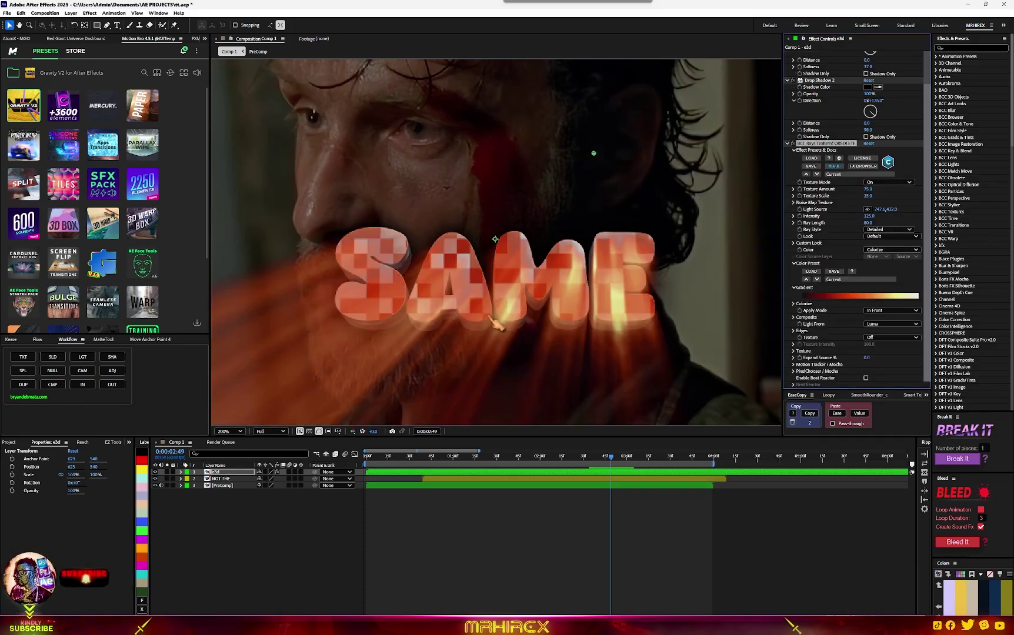
key("comma")
key("comma")
key("period")
key("period")
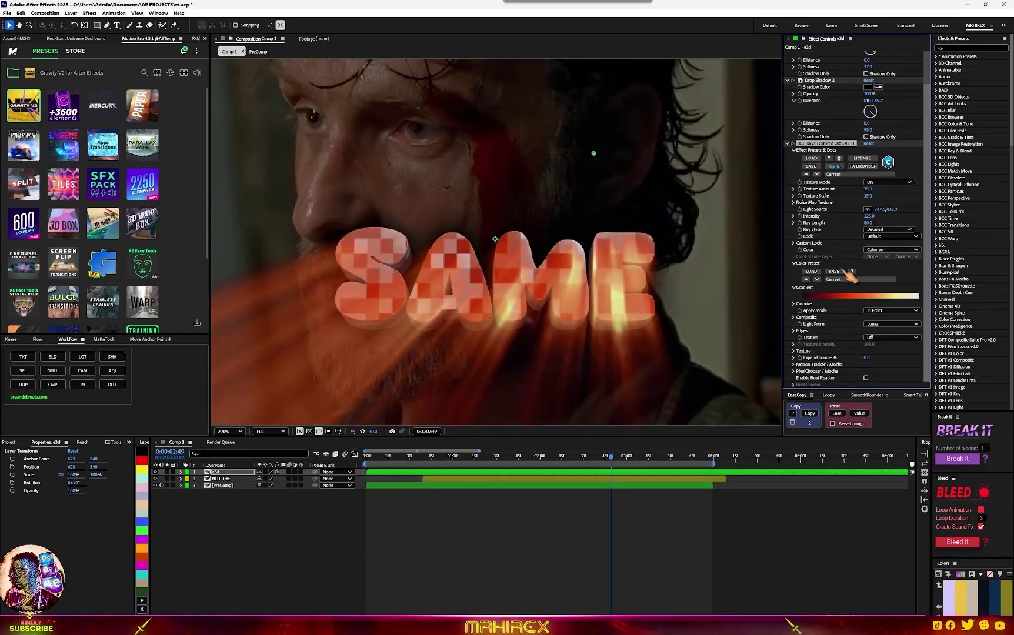
Step: Compare the Default, lightTexture, texturedLight and subtleTexBurstImage presets, then apply blast
left_click(875, 167)
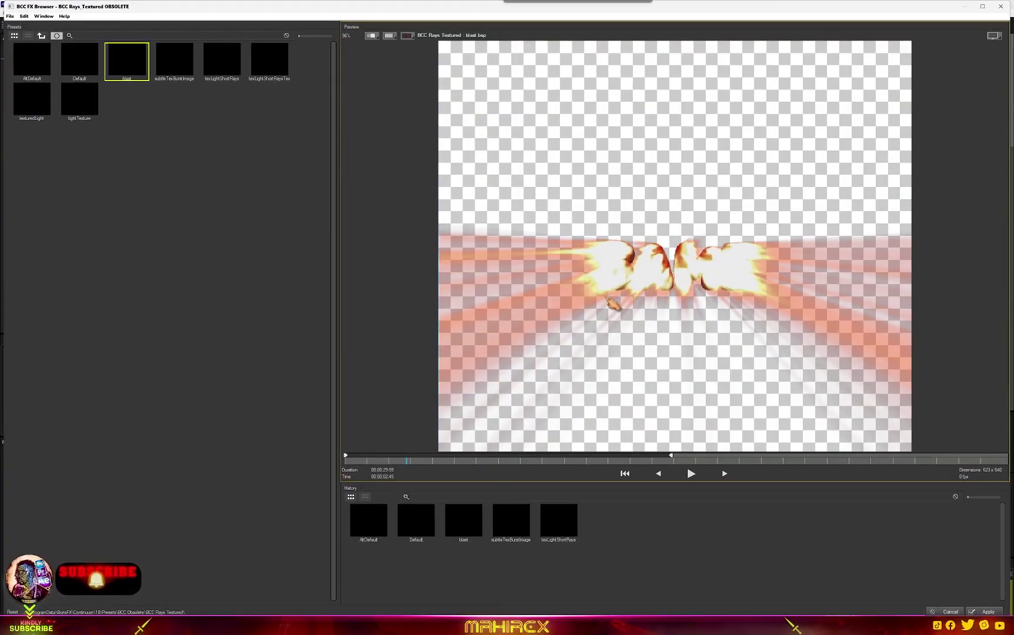
left_click(91, 66)
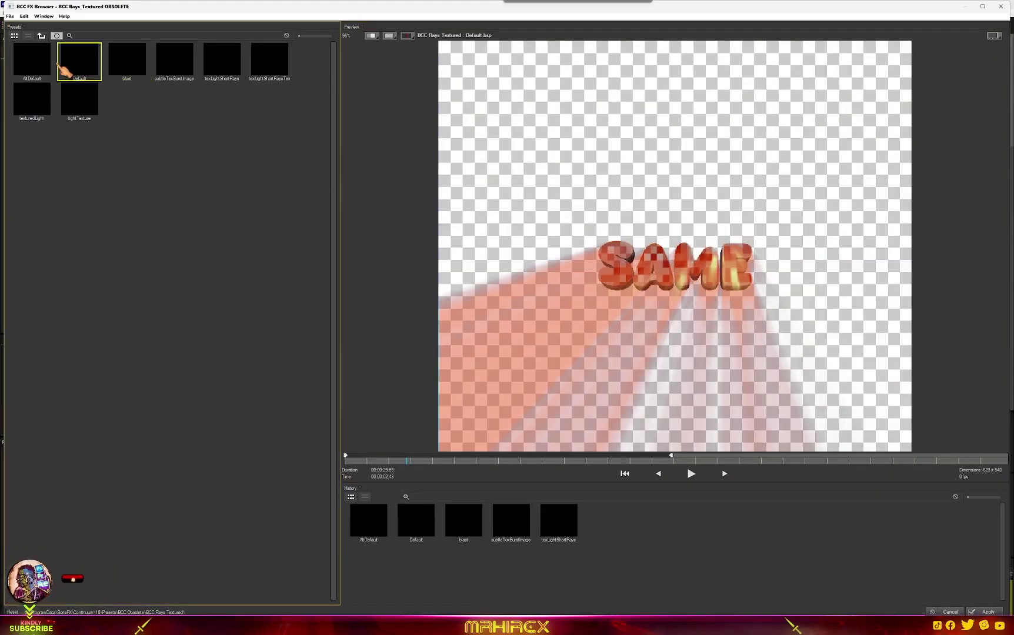
left_click(74, 100)
left_click(35, 102)
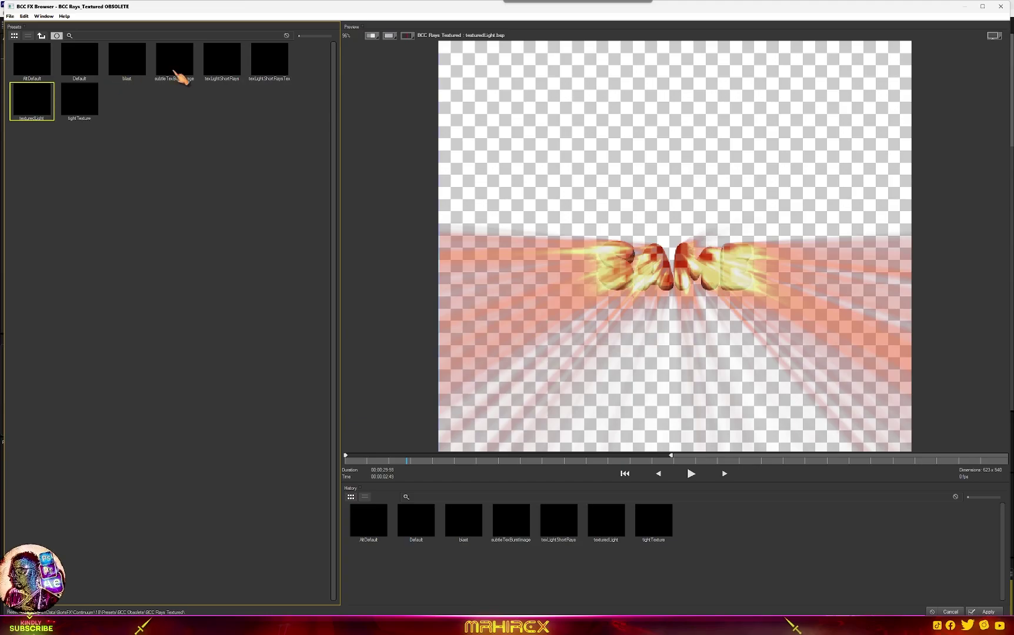
left_click(186, 76)
left_click(129, 69)
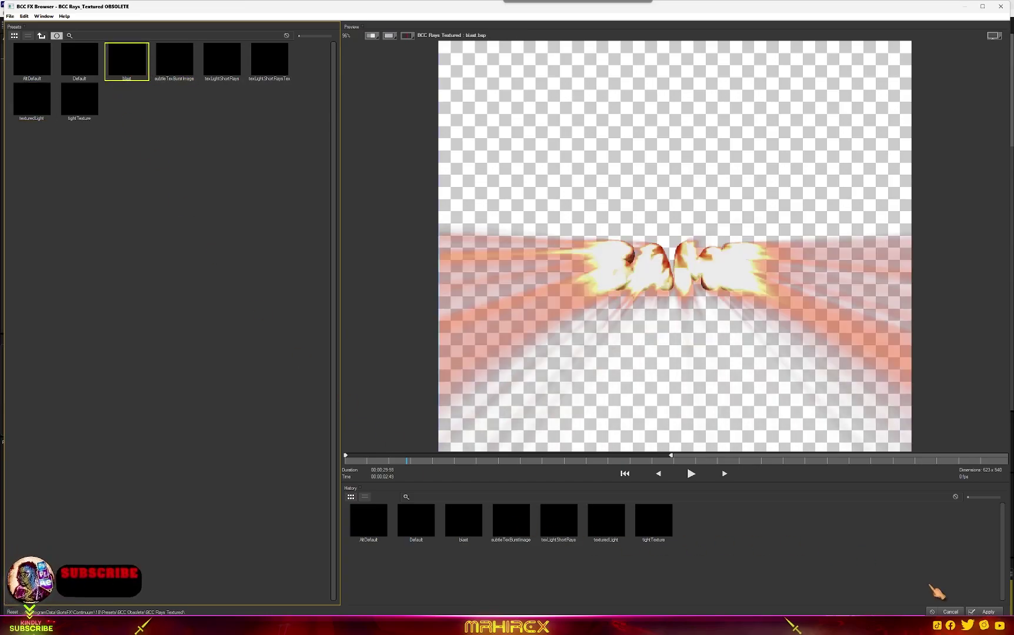
left_click(989, 612)
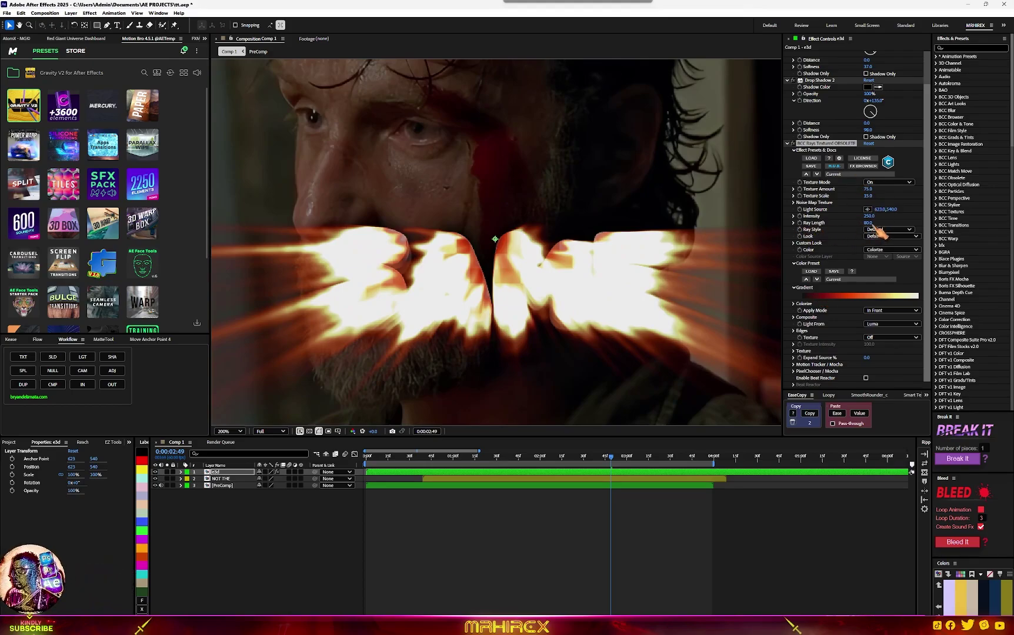
Step: Cut Ray Length right down, set Intensity to 160 and raise Texture Scale
left_click_drag(883, 232, 830, 226)
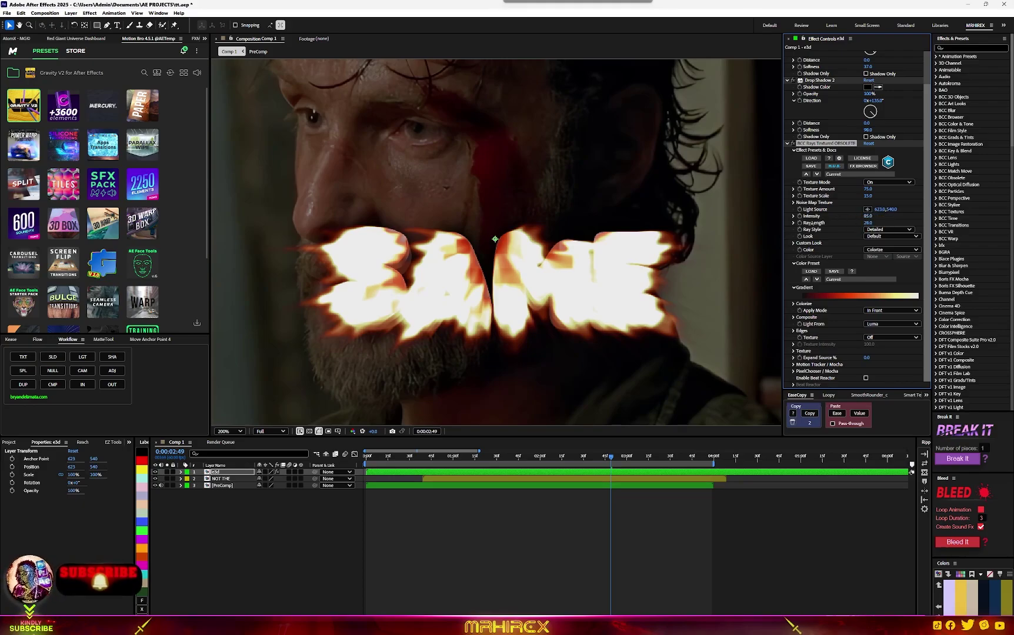
left_click_drag(869, 216, 815, 233)
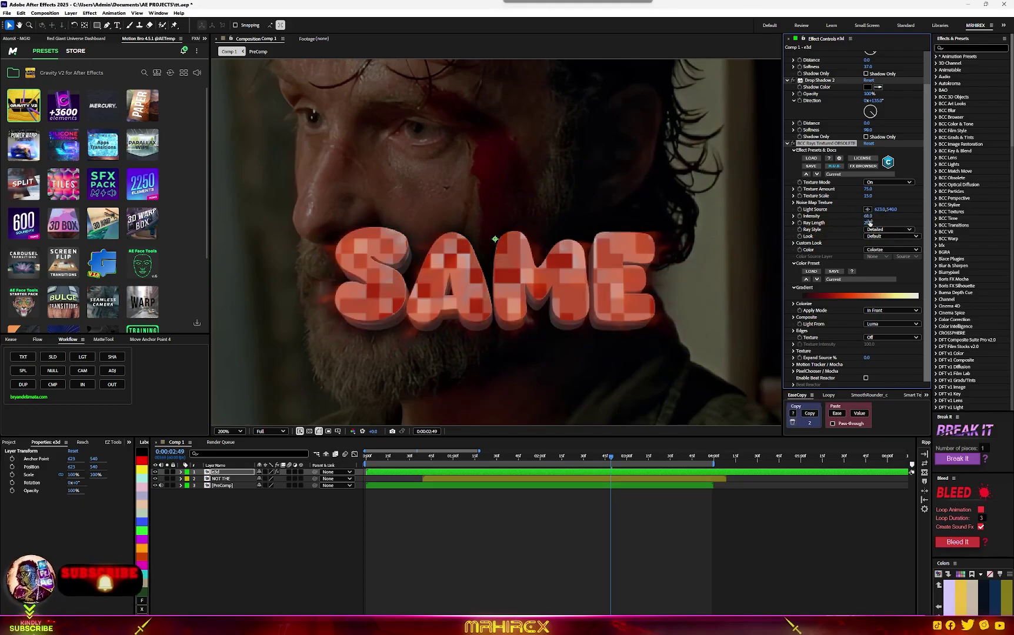
mouse_move(875, 215)
left_mouse_down()
mouse_move(906, 221)
mouse_move(880, 223)
mouse_move(891, 222)
left_mouse_up()
type("160")
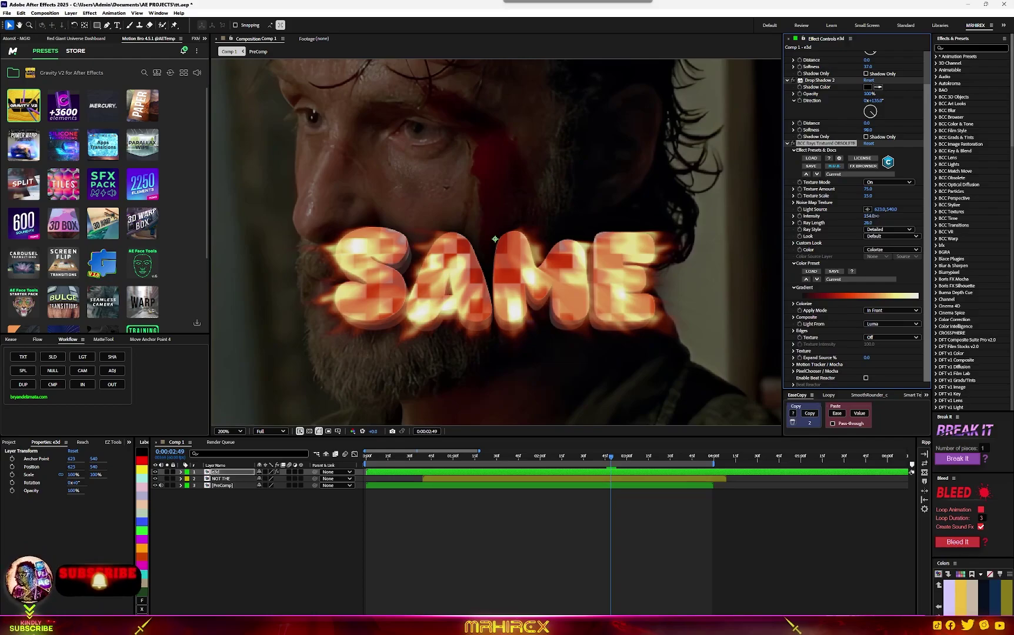
key("Return")
left_click_drag(867, 196, 873, 196)
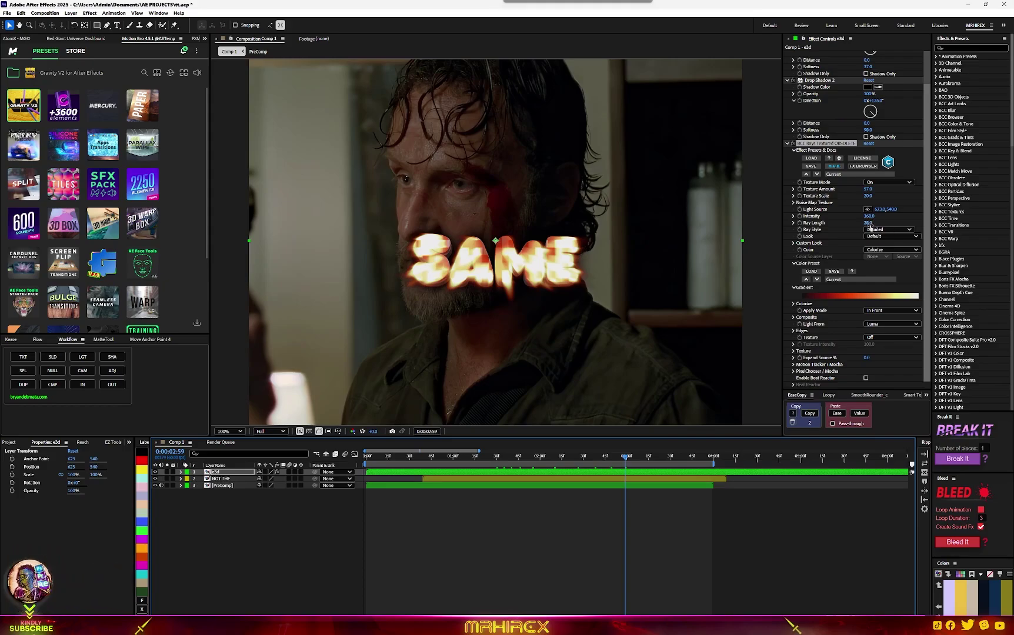
Step: Keep the rays sourced from Luma and give the ray edges the Strings texture
left_click(890, 323)
left_click(857, 324)
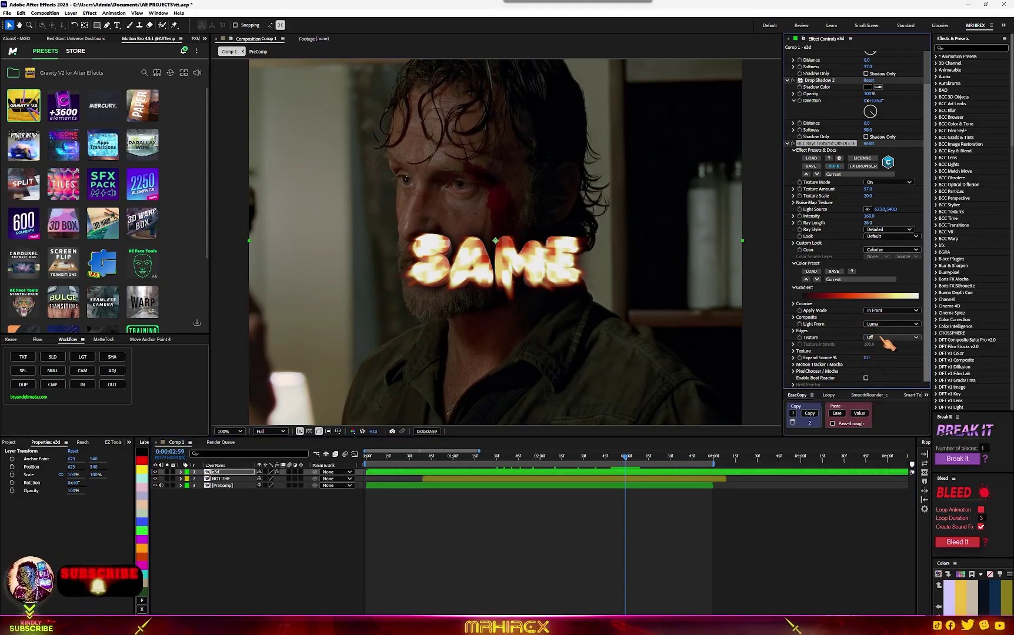
left_click(891, 338)
left_click(903, 364)
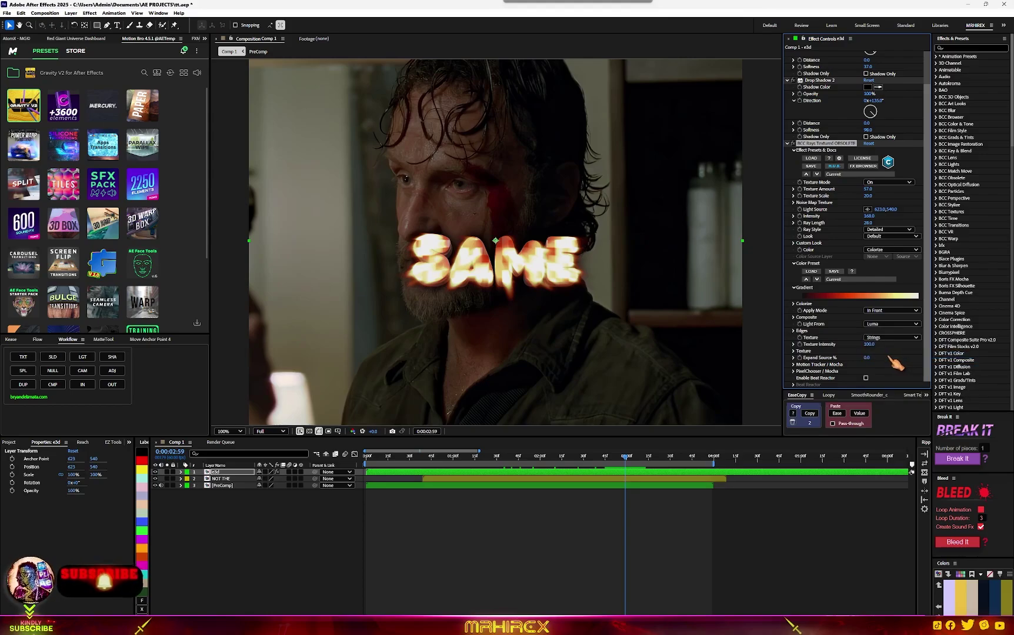
Step: Set Stringiness 212, String Softness 155 and String Seed 17, then preview from near the start
left_click(794, 344)
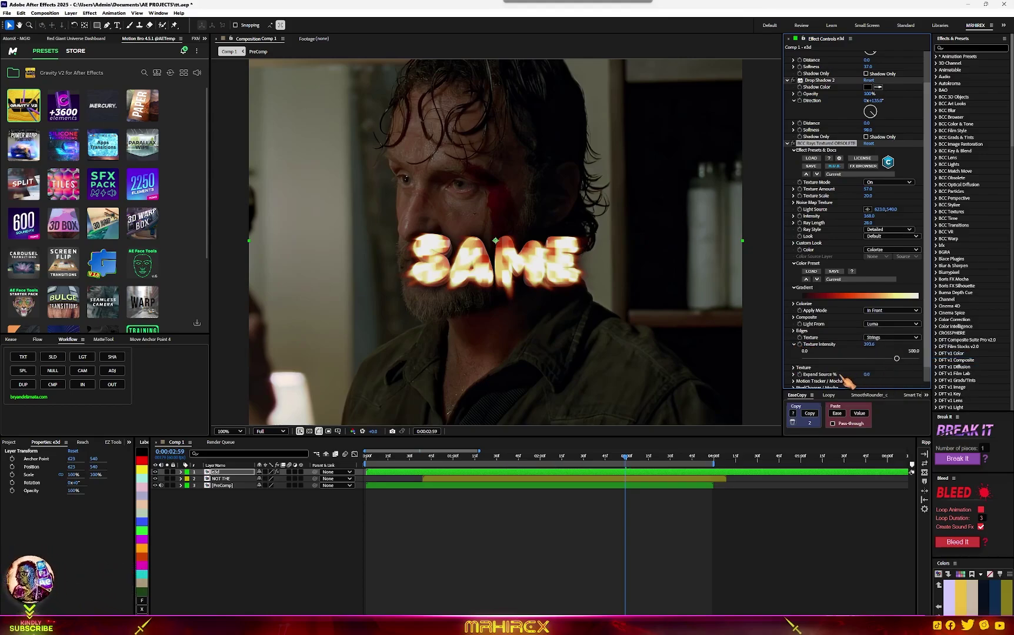
left_click(794, 368)
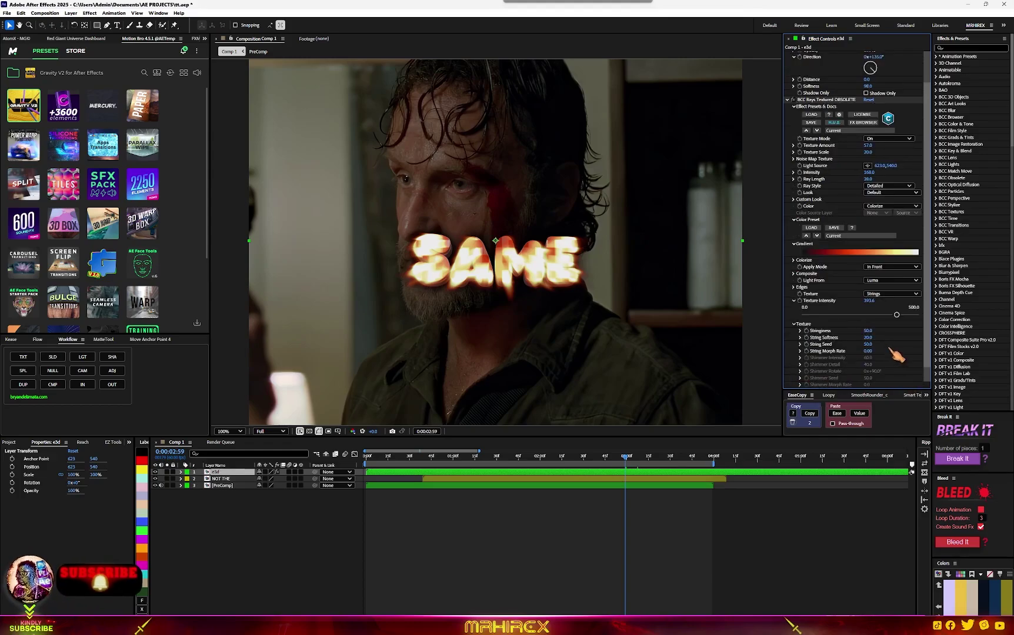
left_click_drag(868, 332, 929, 339)
left_click_drag(865, 338, 899, 333)
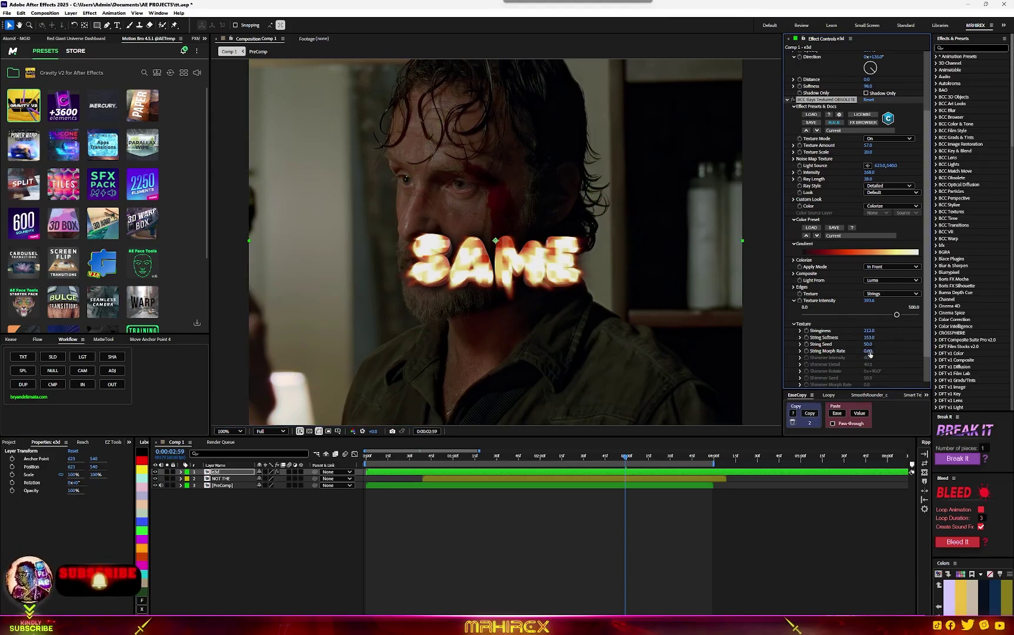
left_click_drag(860, 346, 864, 352)
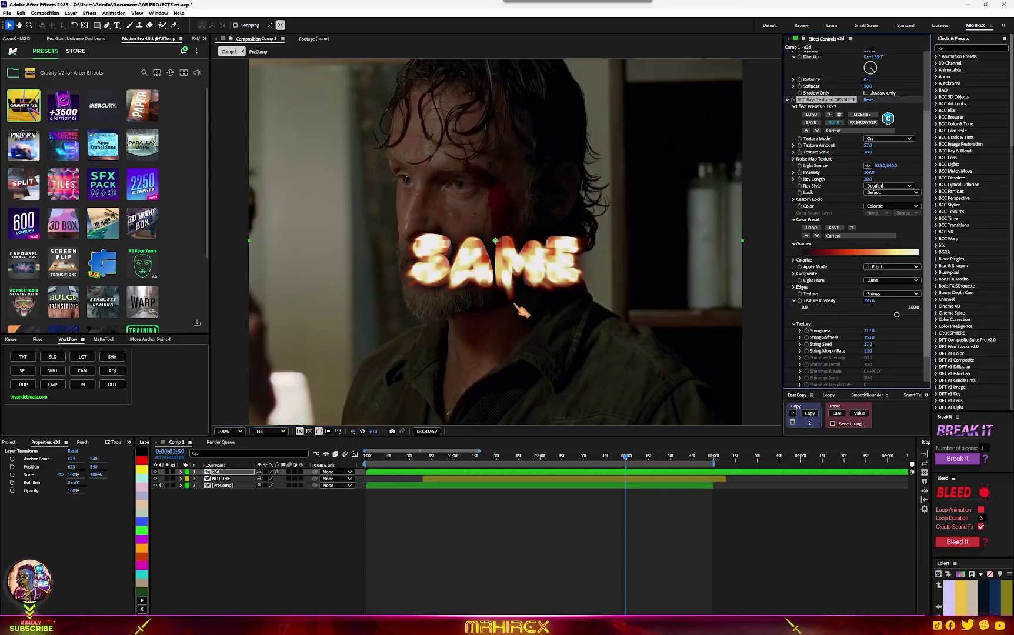
left_click(409, 456)
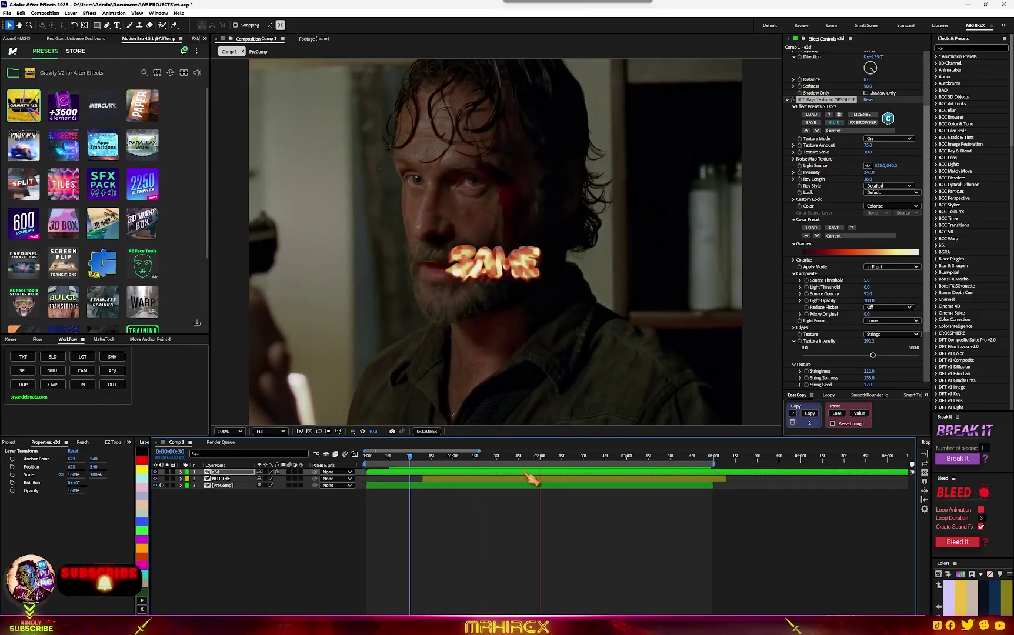
key("space")
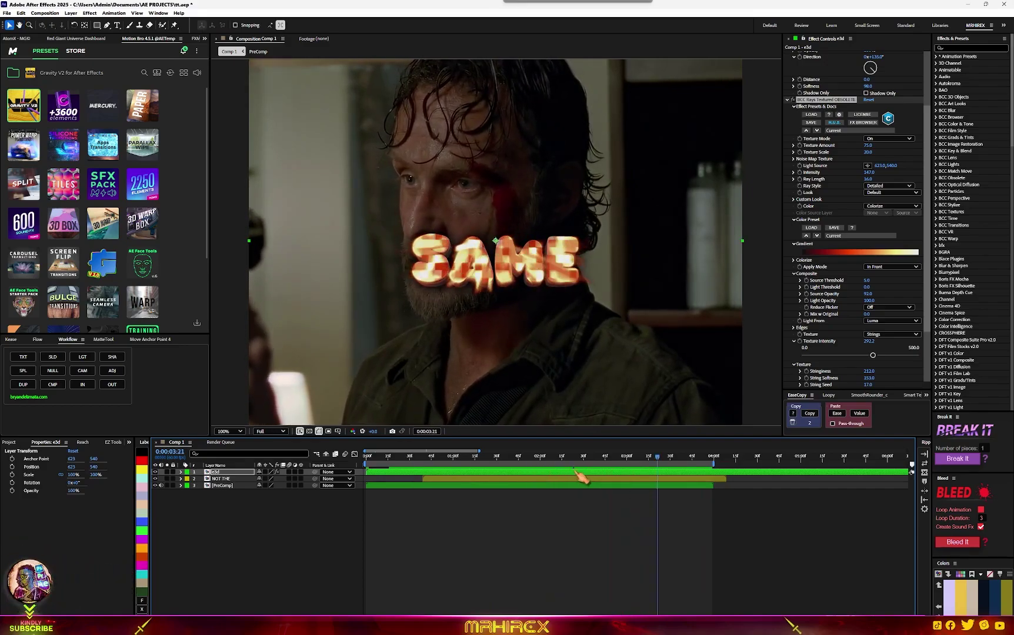
Step: Apply Deep Glow to the SAME text via FX Console and set its Tint Mode to Duocolor
left_click(789, 100)
key("ctrl+space")
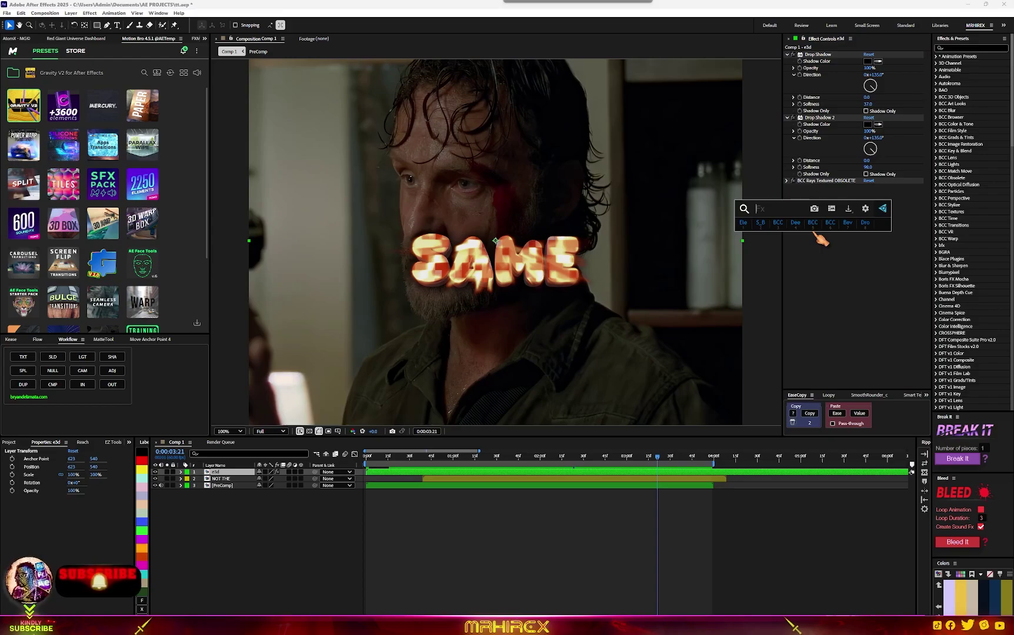
left_click(796, 224)
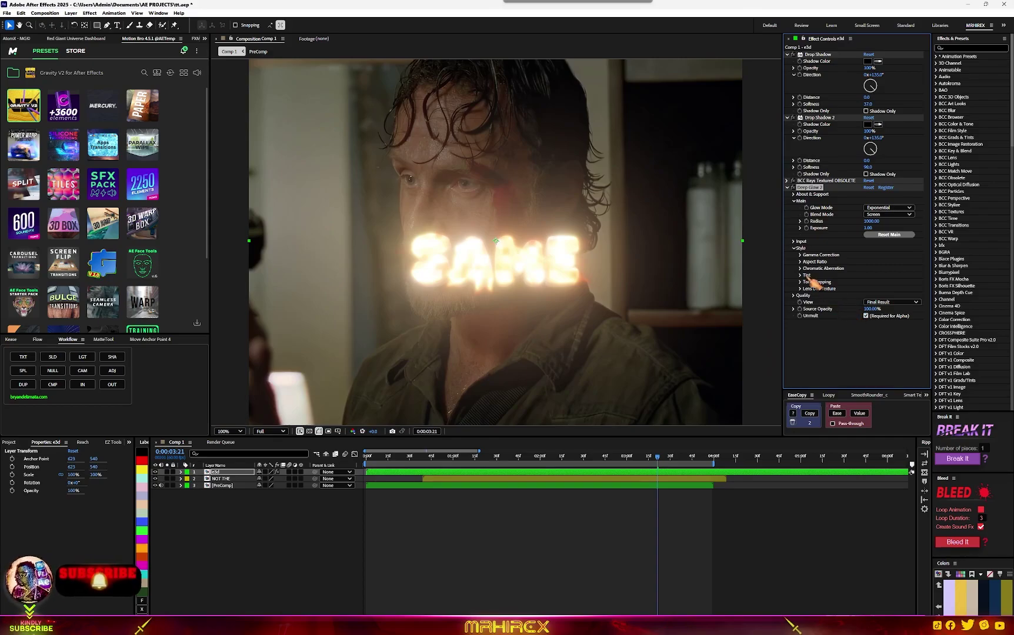
left_click(803, 276)
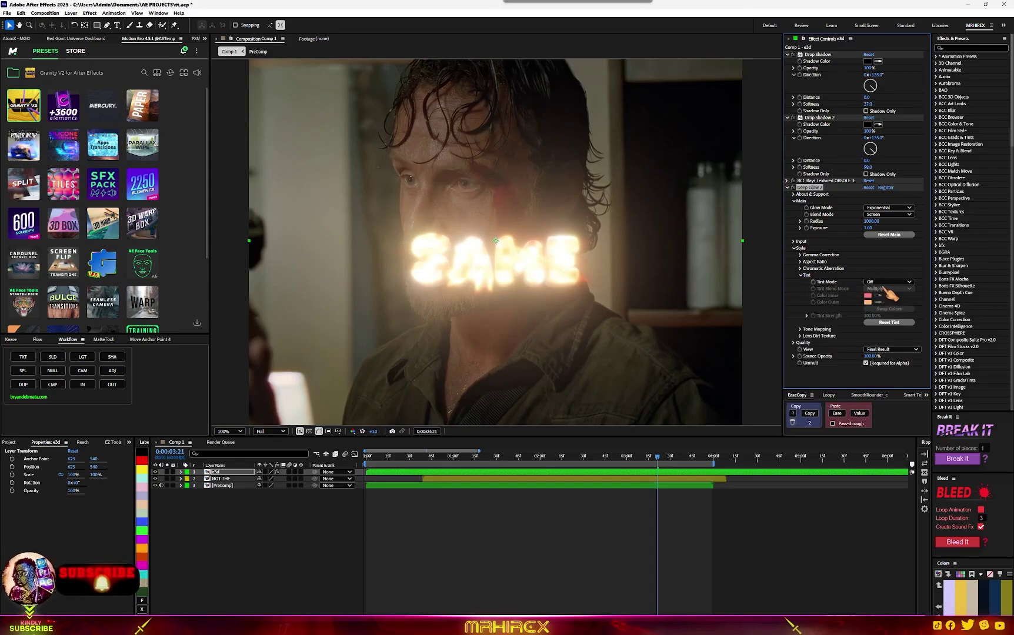
left_click(887, 283)
left_click(885, 316)
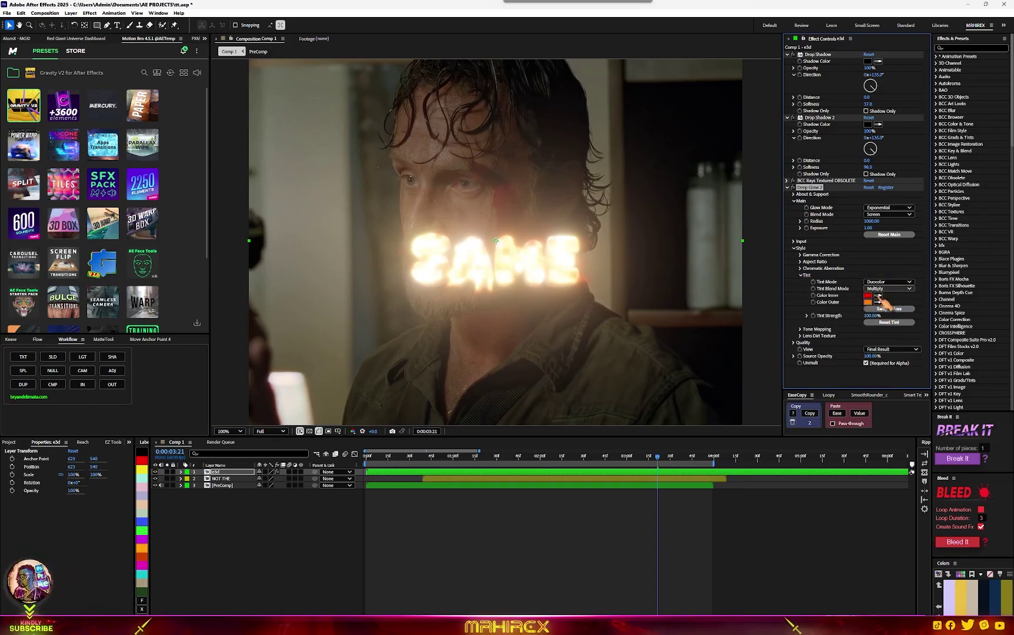
Step: Raise the Deep Glow Radius to 557 and magnify the view of SAME
scroll(614, 310, "down", 3)
scroll(577, 306, "up", 5)
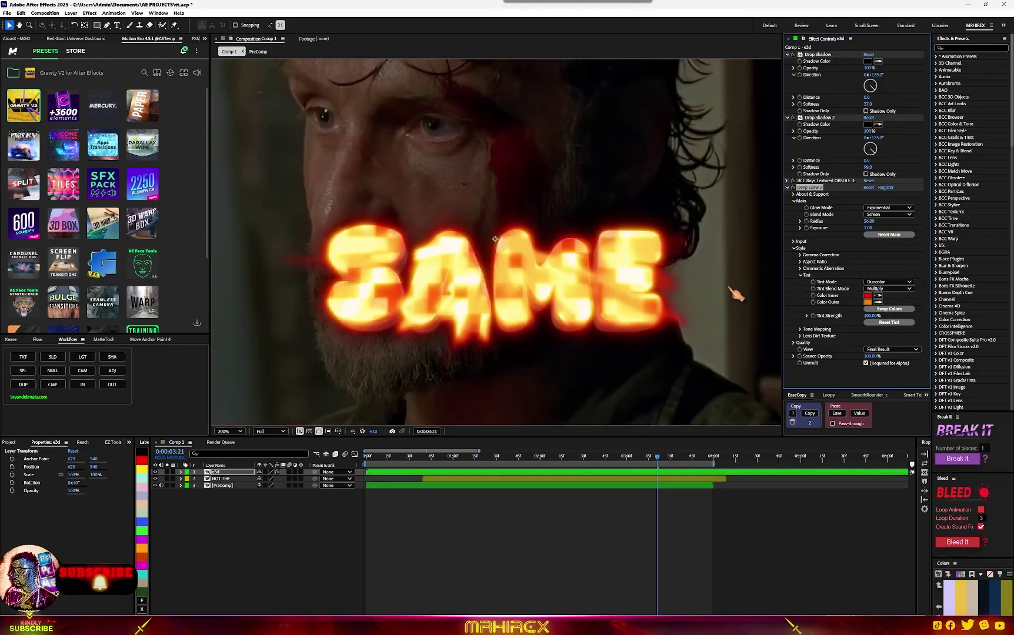
scroll(732, 297, "down", 2)
left_click_drag(870, 222, 942, 215)
left_click_drag(1011, 207, 811, 237)
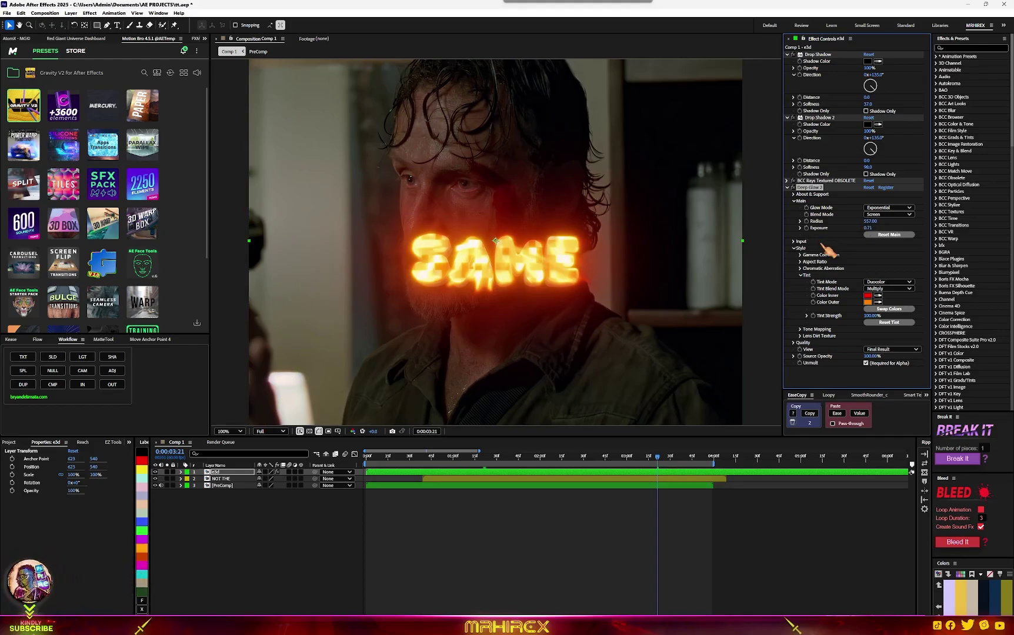
key("comma")
key("period")
key("period")
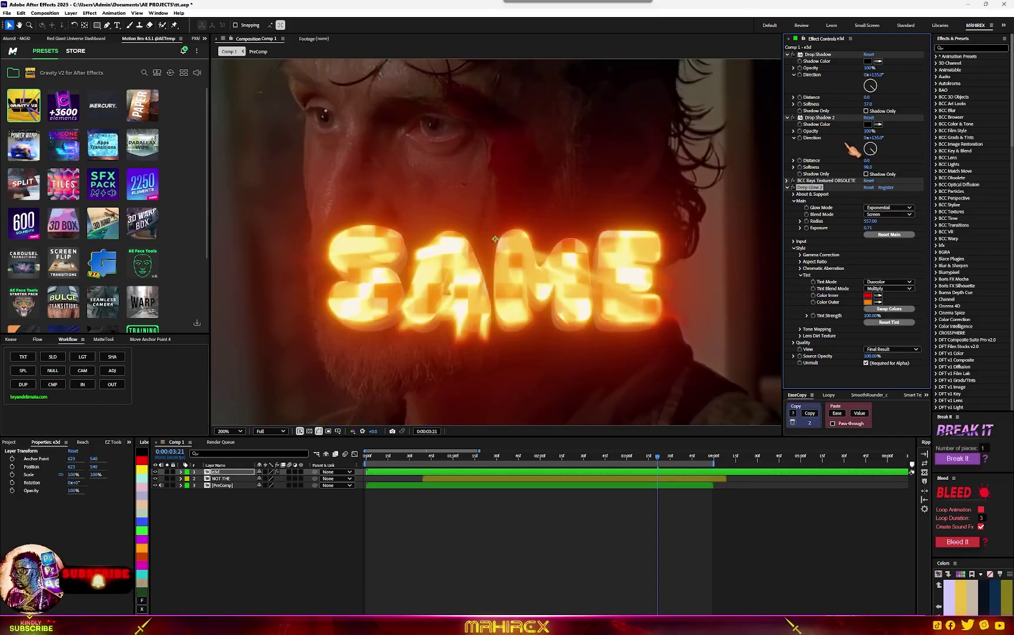
Step: Collapse the drop shadows and try the blue-green.bsp colour preset on BCC Rays Textured
left_click(788, 54)
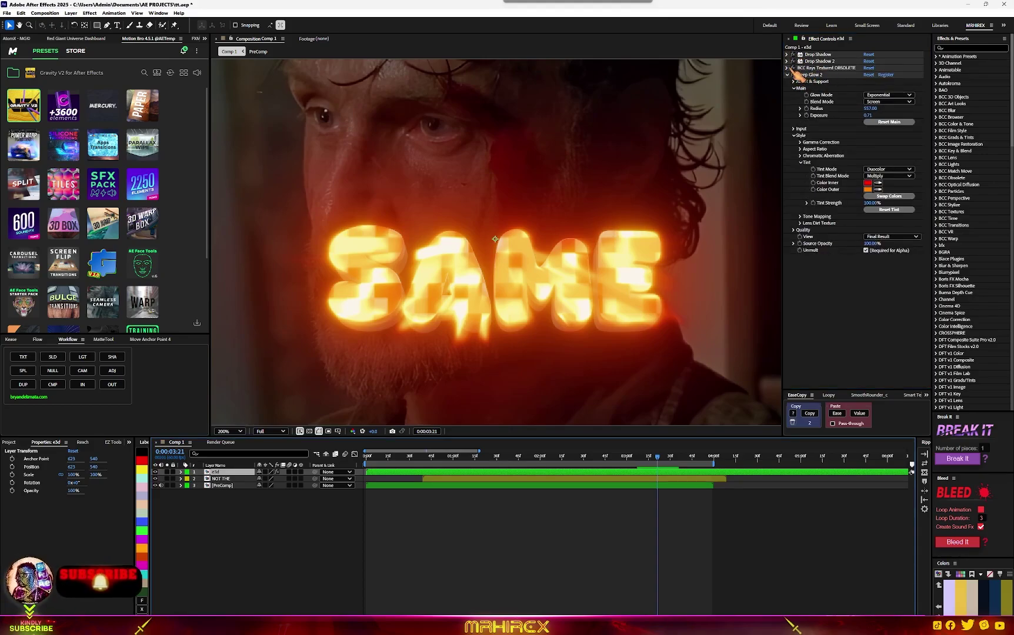
left_click(787, 67)
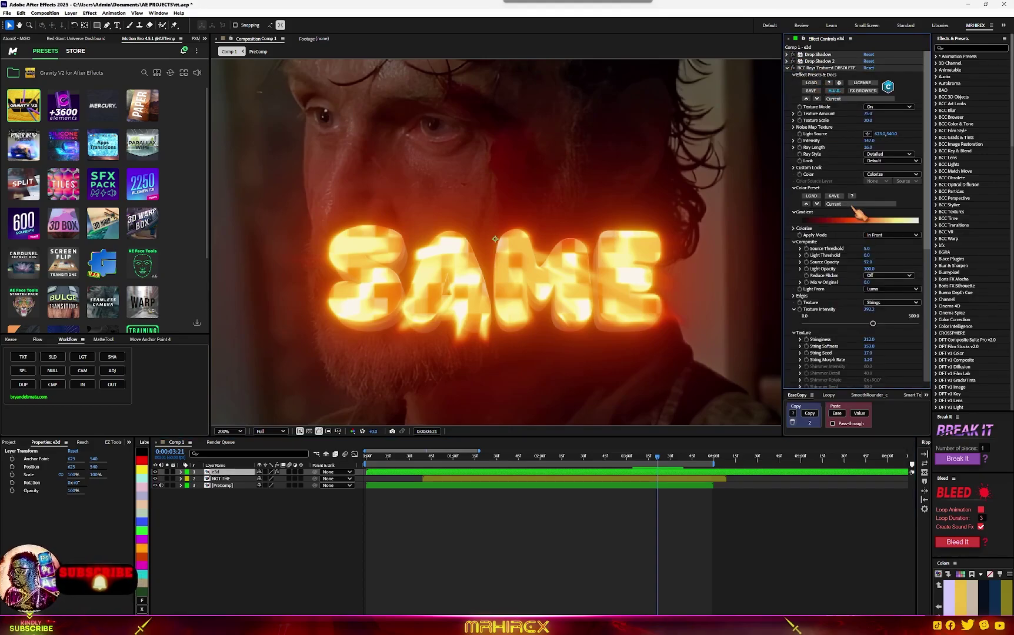
left_click(856, 206)
left_click(835, 71)
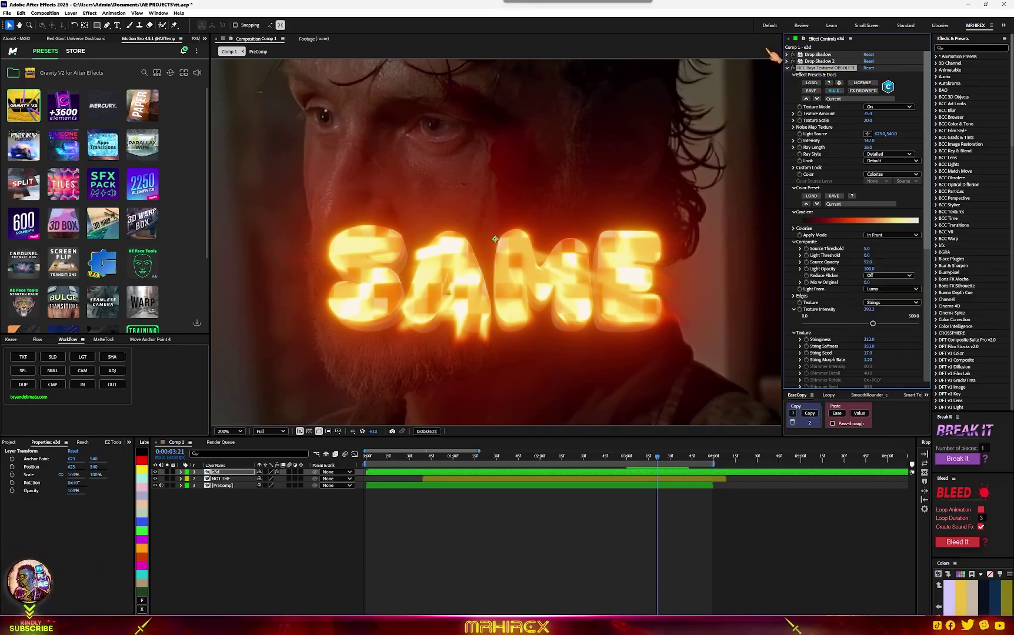
left_click(853, 205)
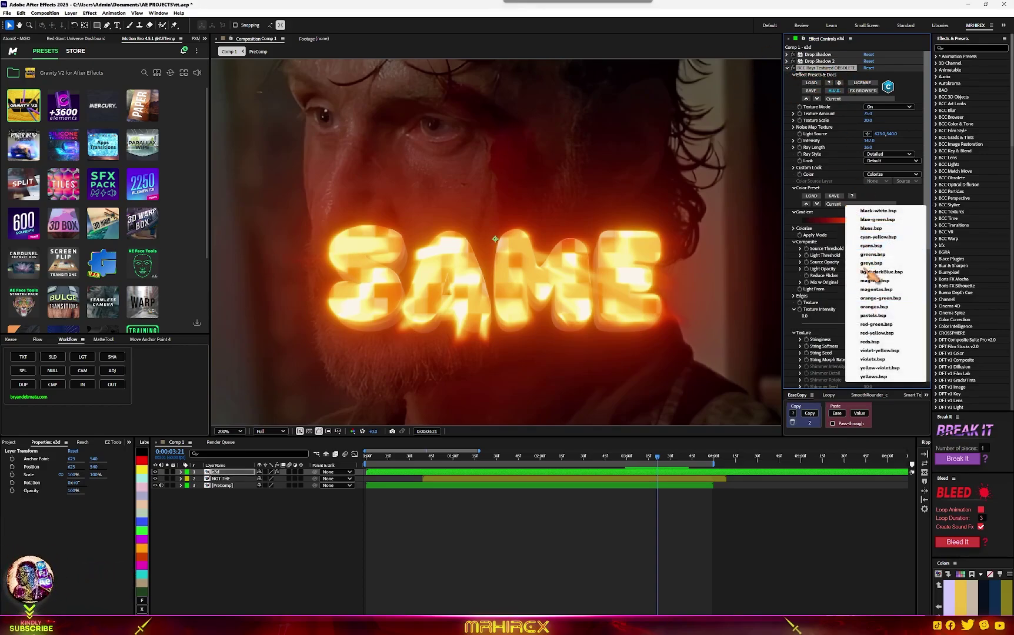
left_click(877, 221)
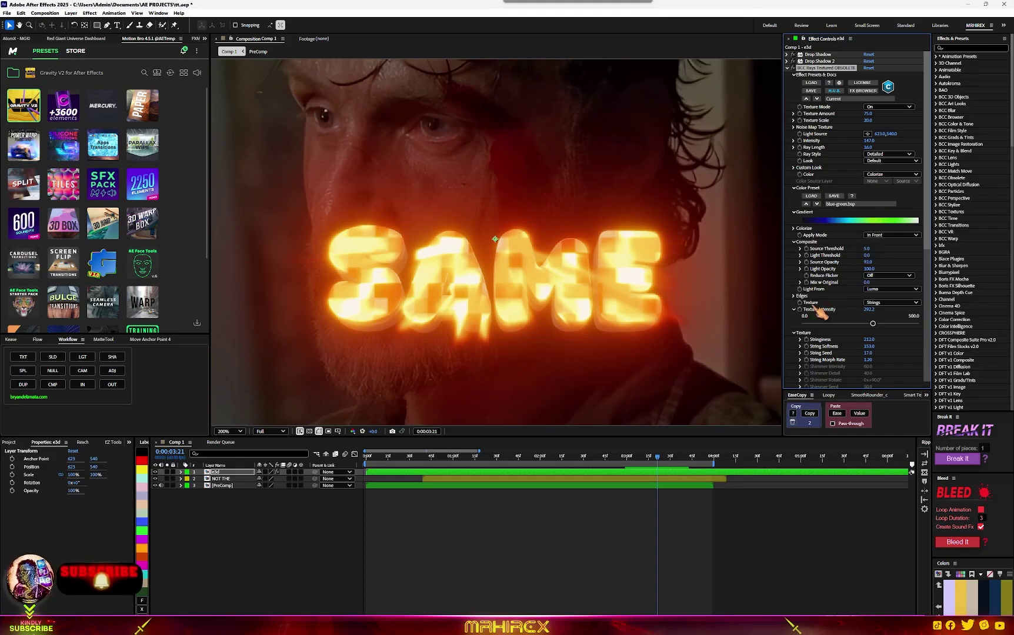
Step: Switch the rays' Color Preset to blues.bsp
scroll(653, 326, "down", 3)
scroll(604, 336, "up", 2)
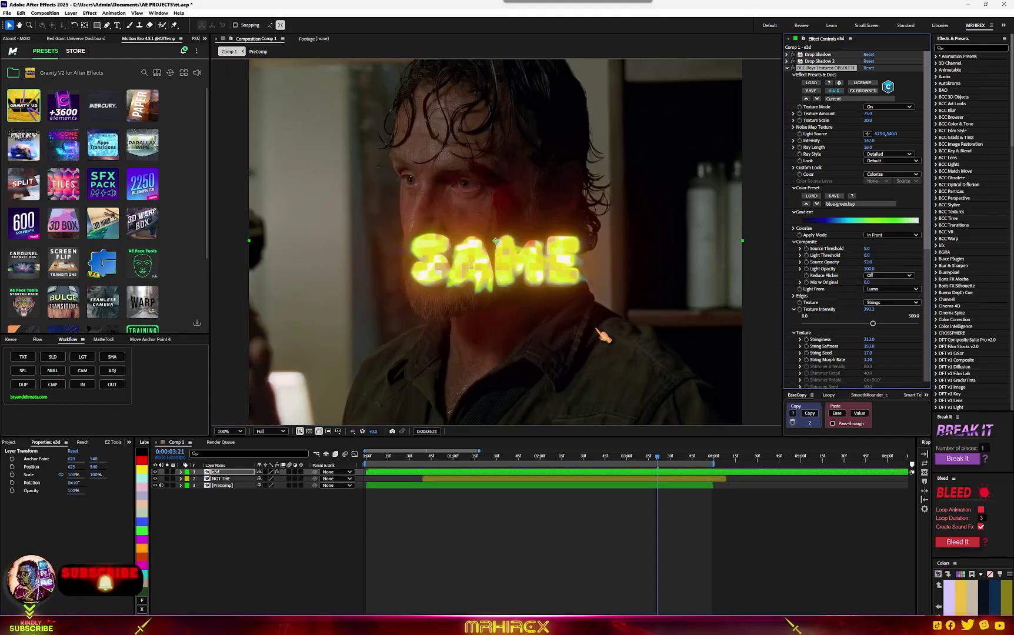
left_click(870, 206)
left_click(892, 229)
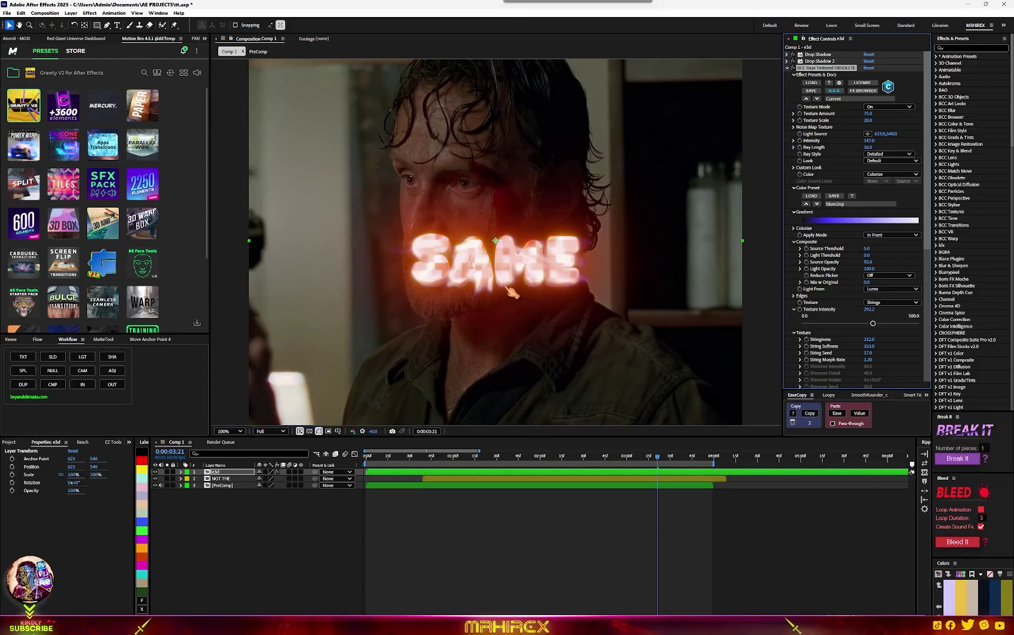
scroll(513, 292, "down", 2)
scroll(871, 362, "down", 6)
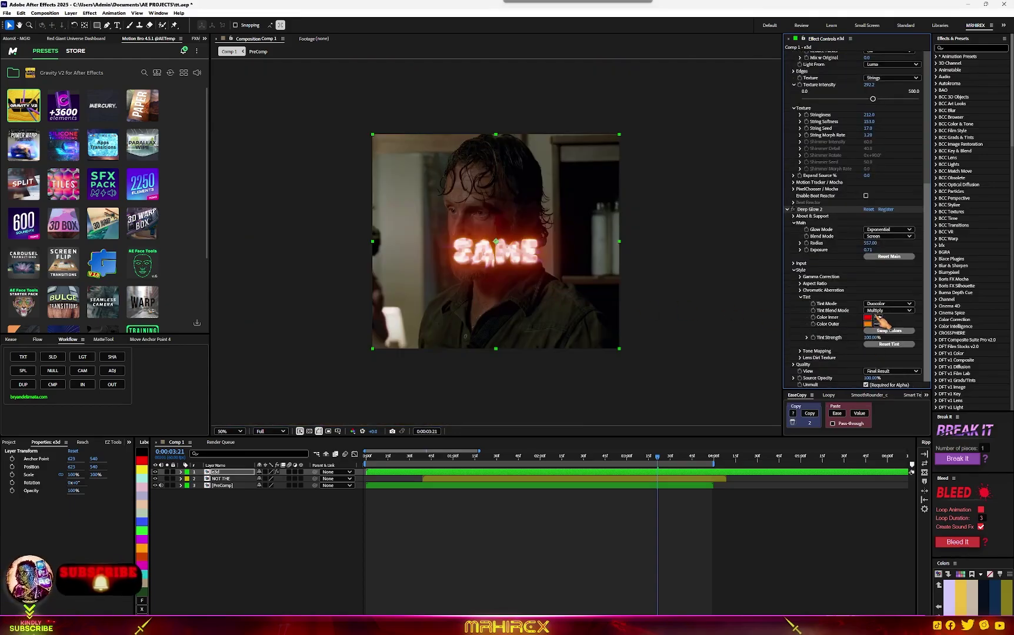
Step: Set the Deep Glow's Color Inner tint to blue 002AFF and check an earlier frame
left_click(868, 317)
left_click(527, 302)
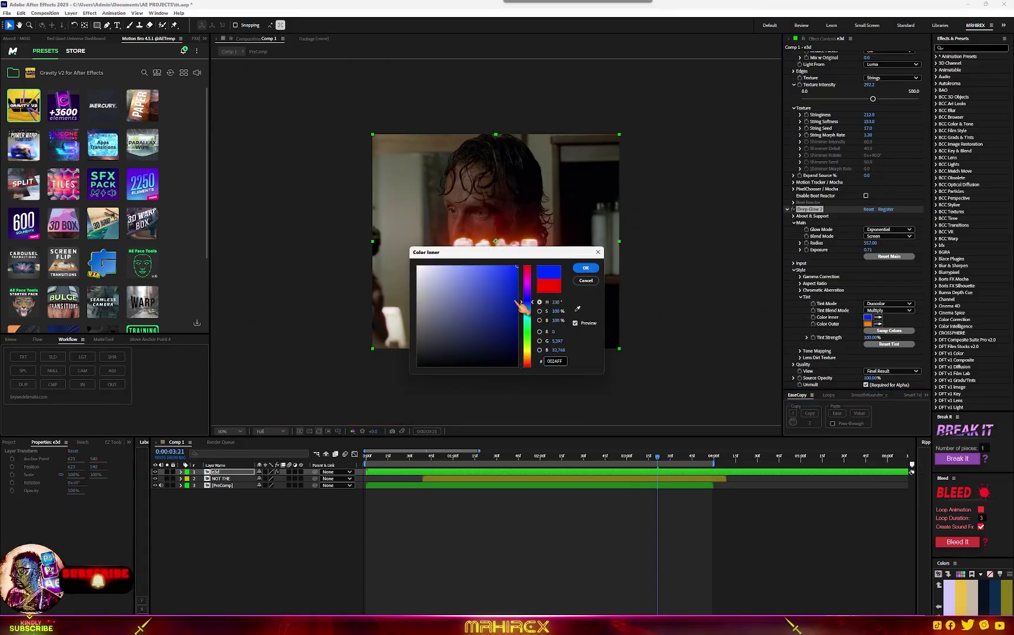
left_click_drag(552, 252, 749, 288)
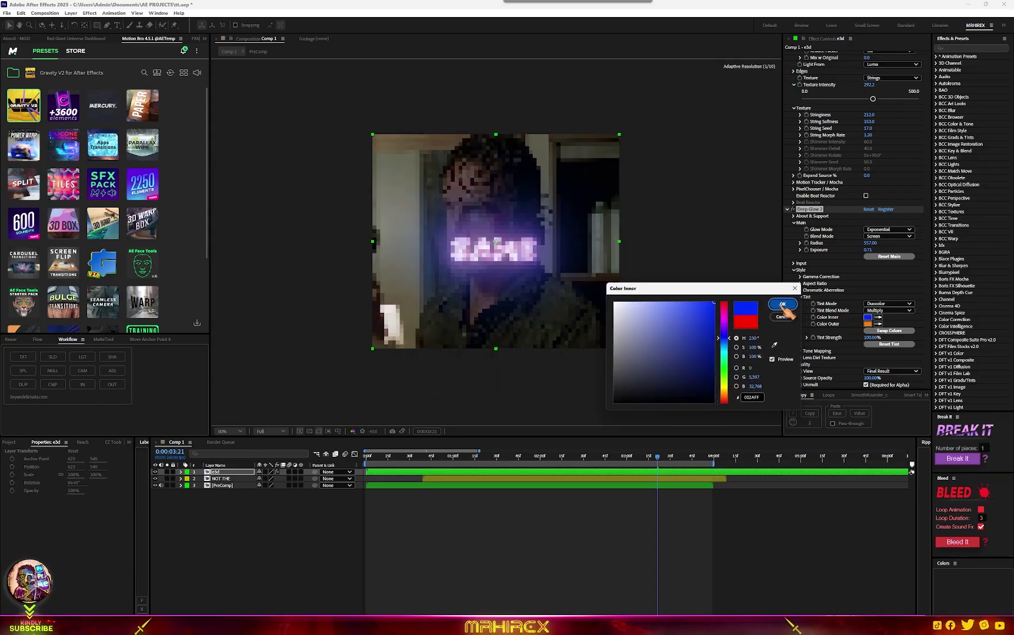
left_click(783, 304)
scroll(670, 280, "up", 2)
scroll(536, 380, "up", 4)
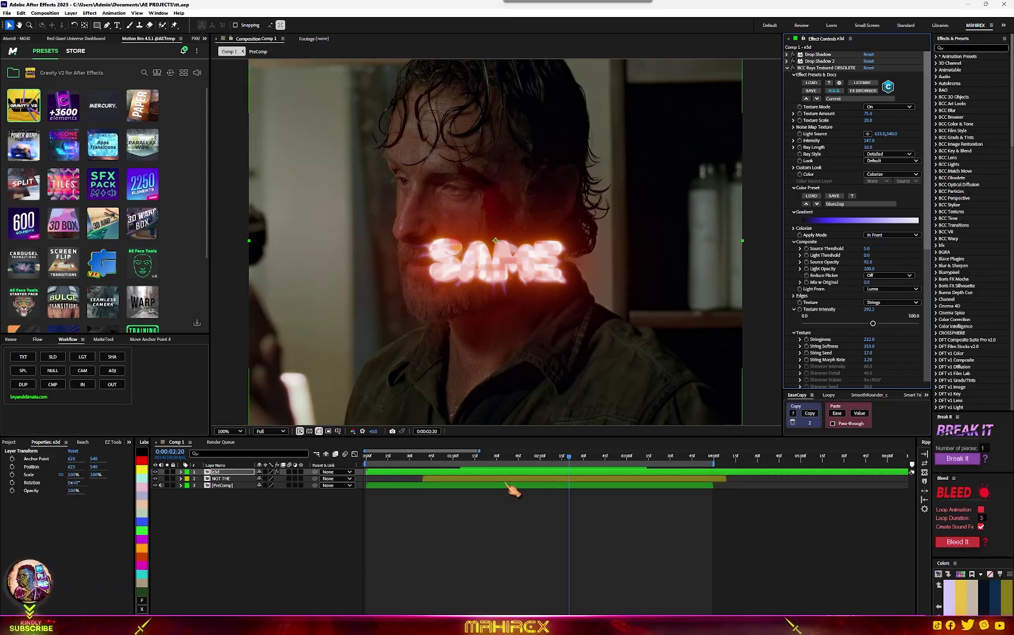
left_click(467, 456)
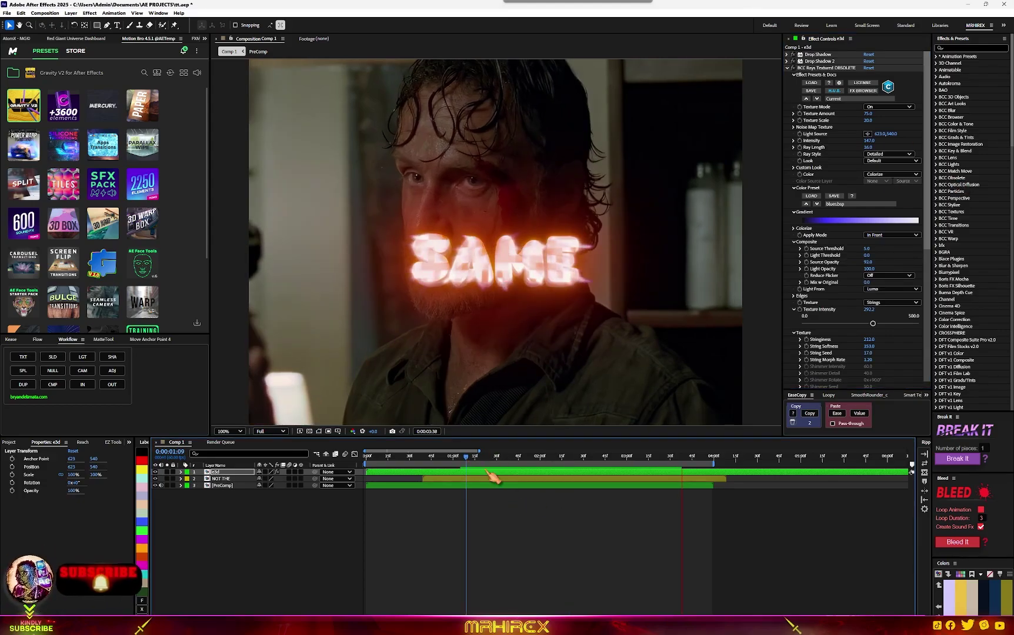